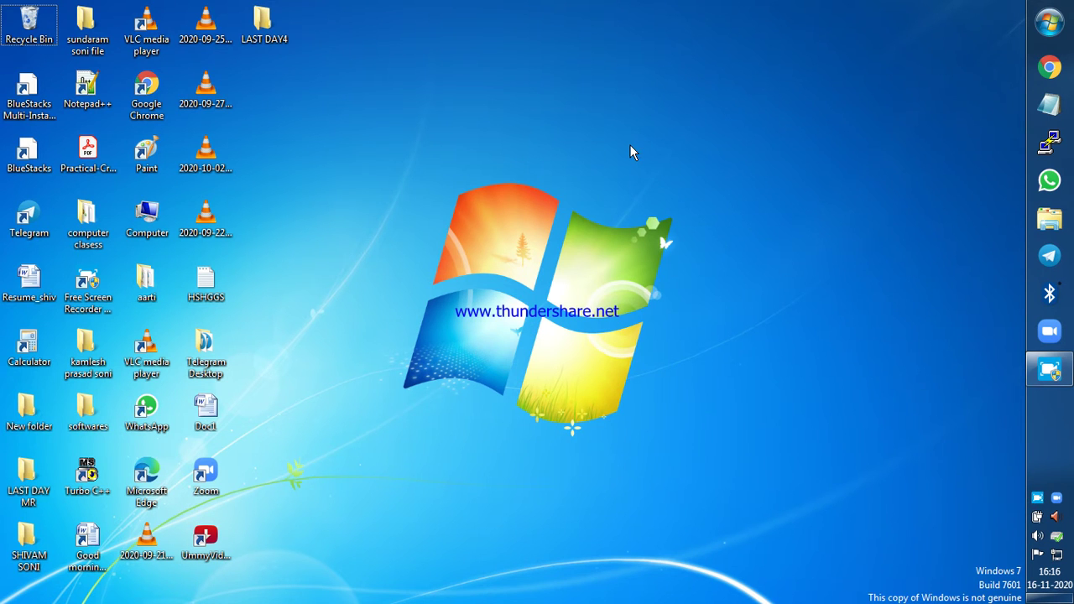
# - Refresh the desktop several times
pyautogui.rightClick(257, 64)
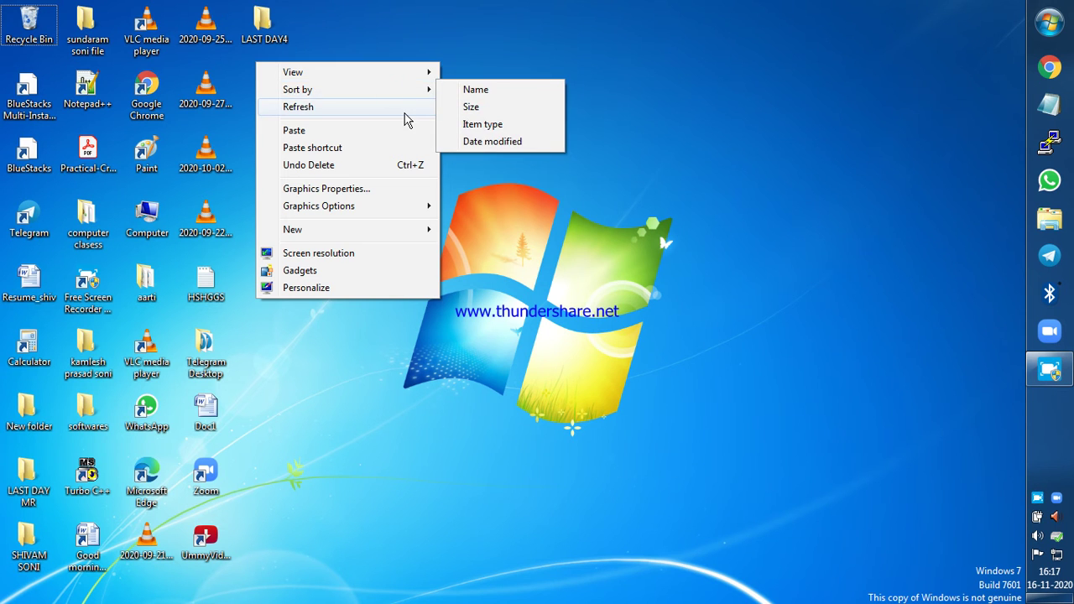
pyautogui.click(404, 108)
pyautogui.rightClick(277, 71)
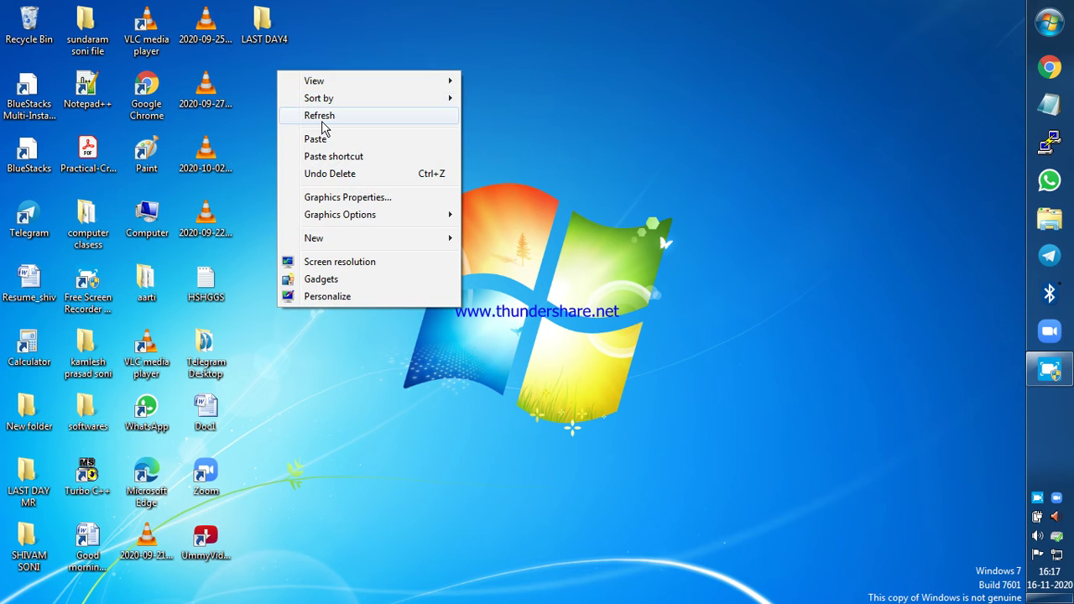
pyautogui.click(323, 126)
pyautogui.rightClick(323, 122)
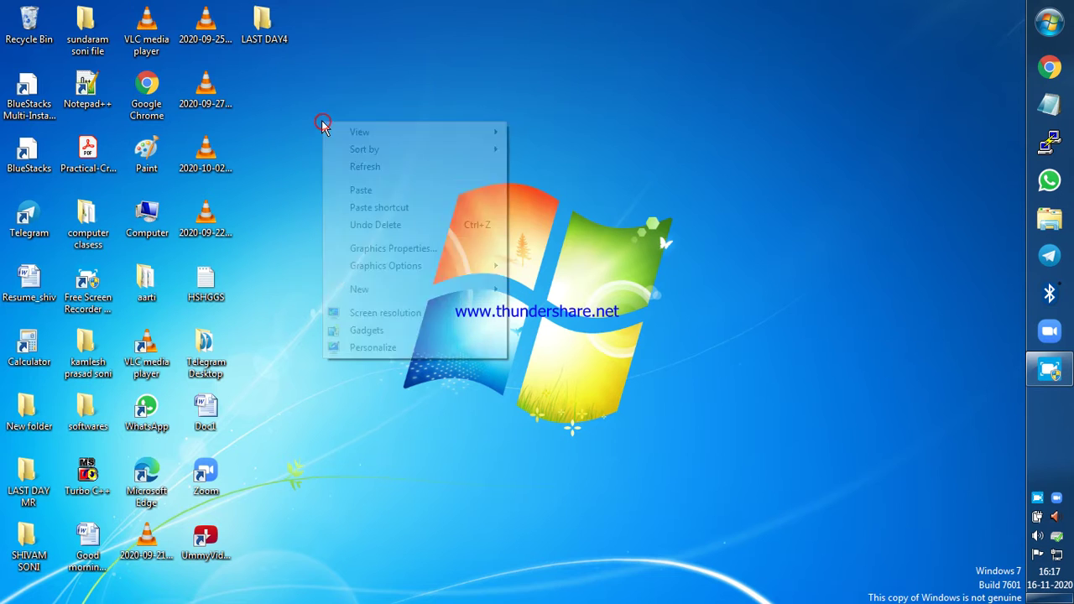
pyautogui.click(351, 171)
pyautogui.rightClick(350, 167)
pyautogui.click(375, 214)
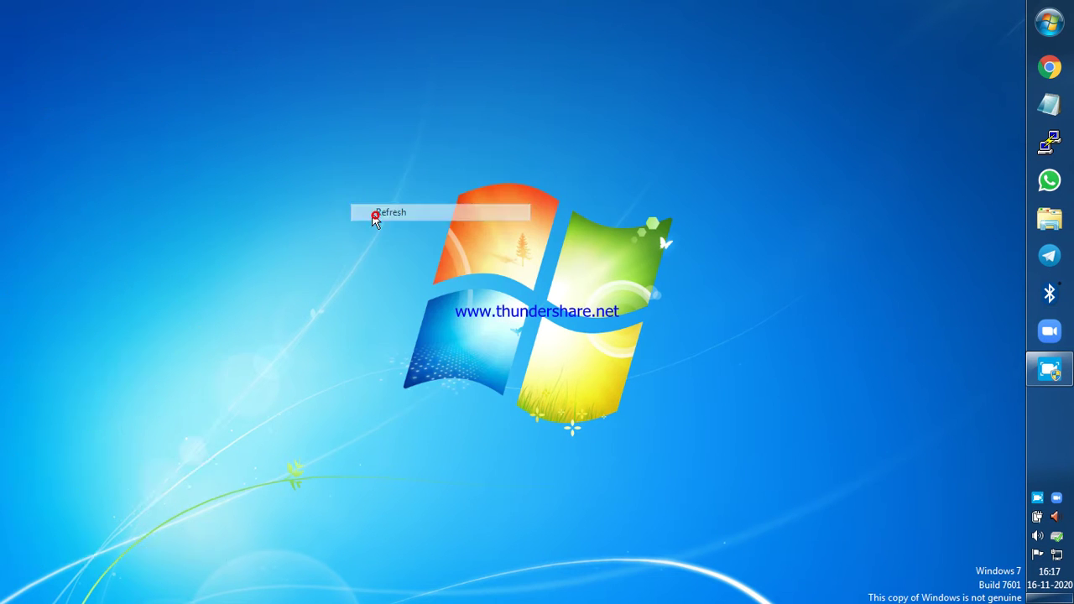
pyautogui.rightClick(267, 90)
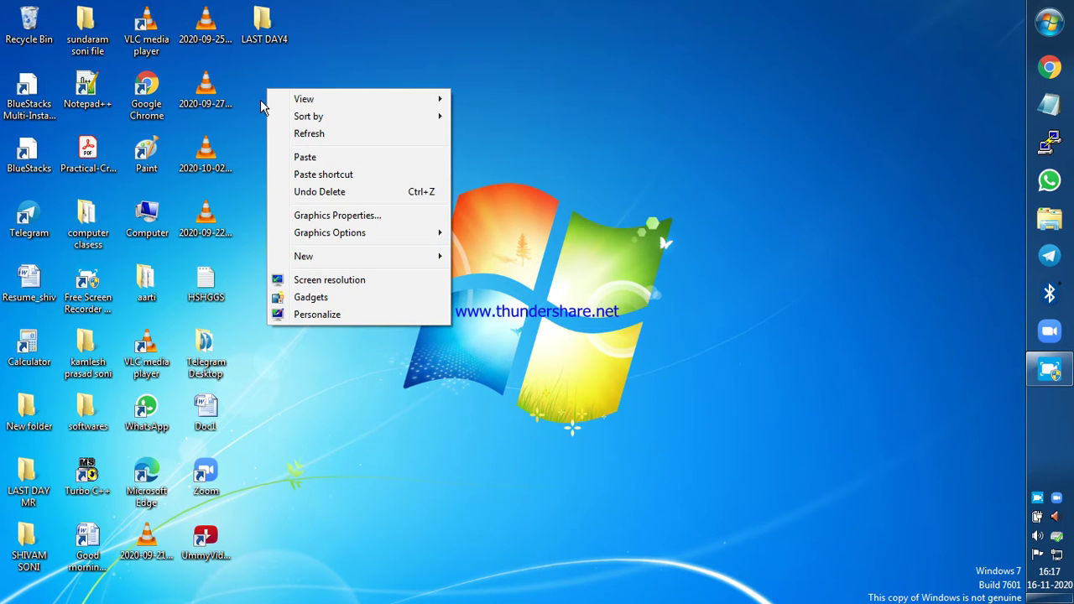
pyautogui.click(283, 57)
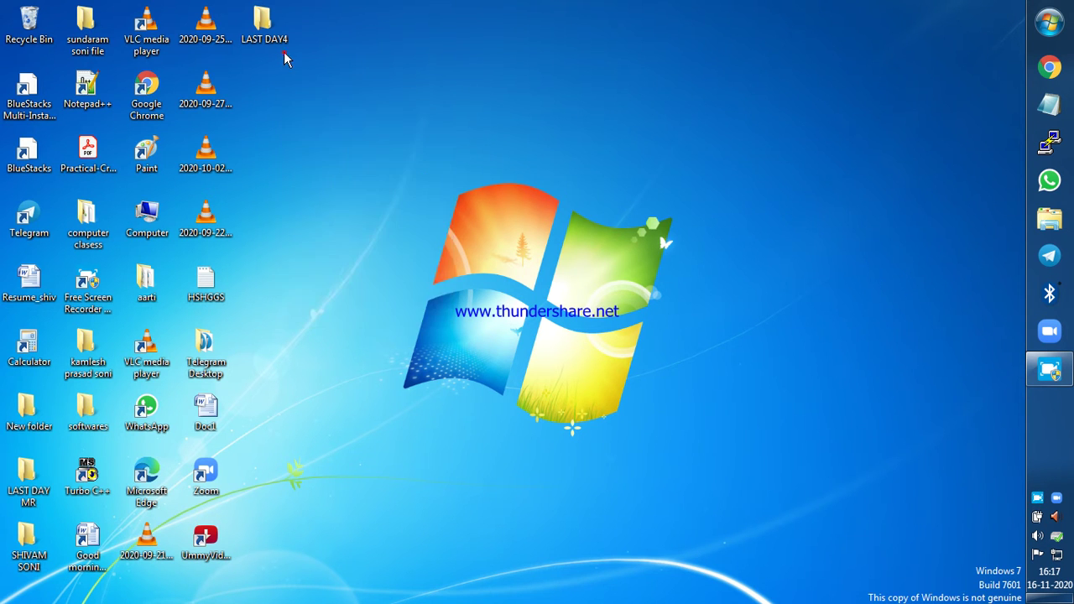
# - Create a new folder on the desktop and name it "computers"
pyautogui.rightClick(269, 66)
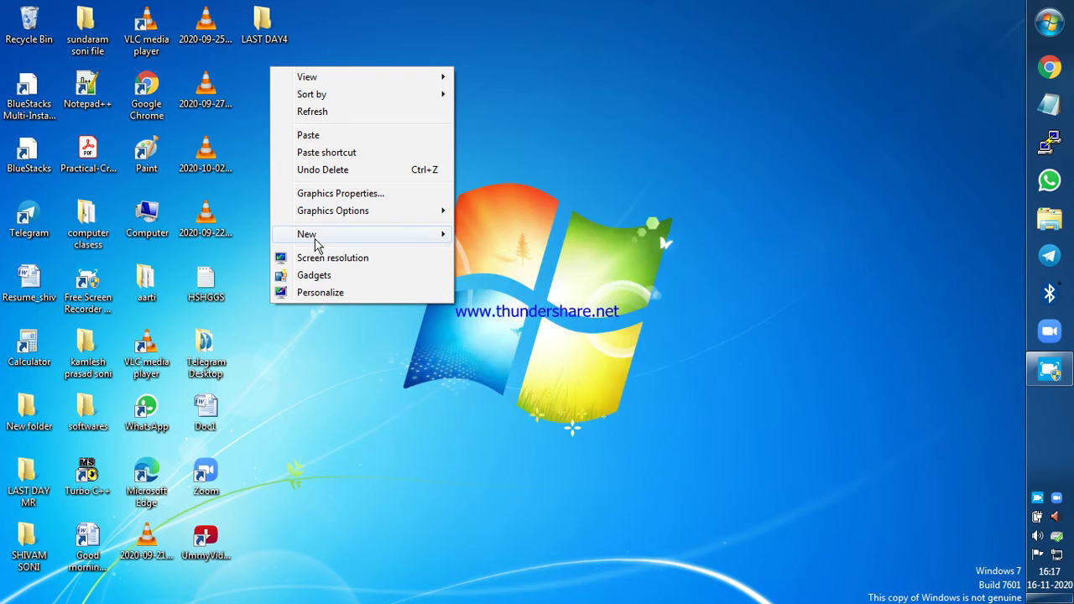
pyautogui.moveTo(327, 238)
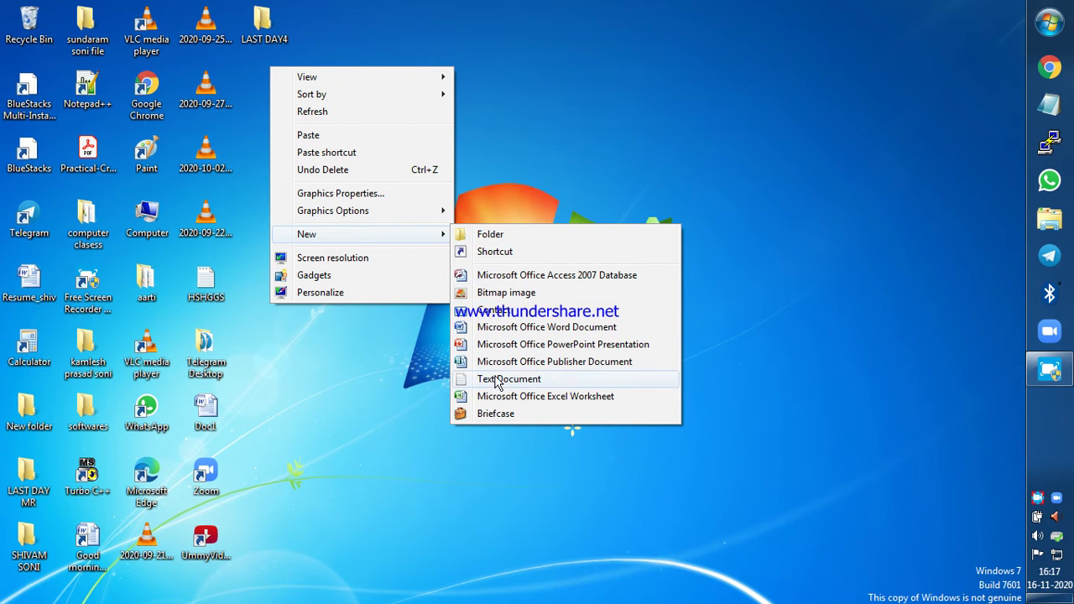
pyautogui.click(509, 239)
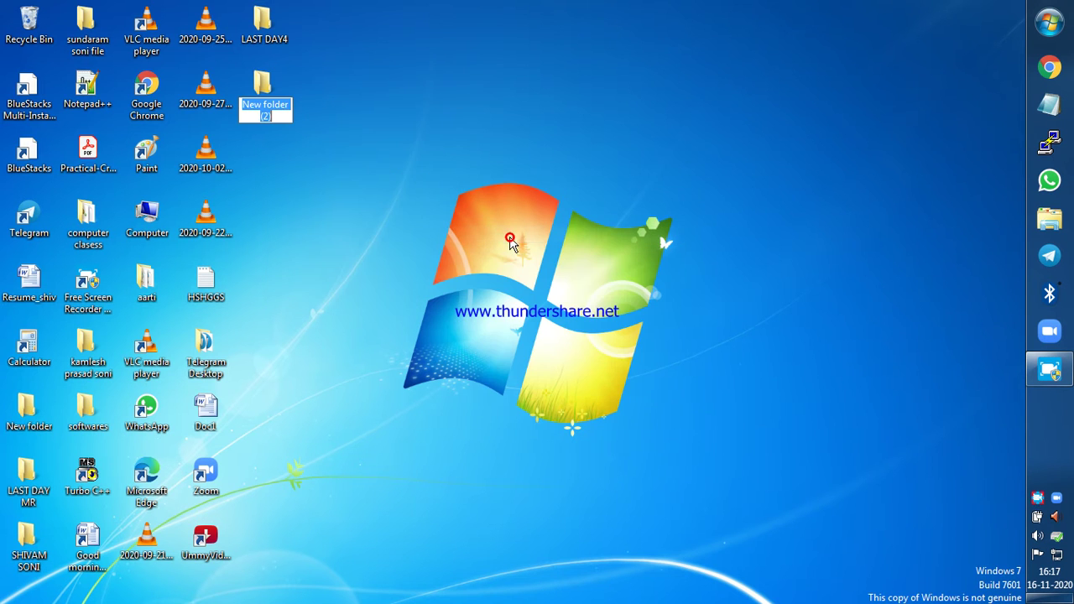
pyautogui.press('BackSpace')
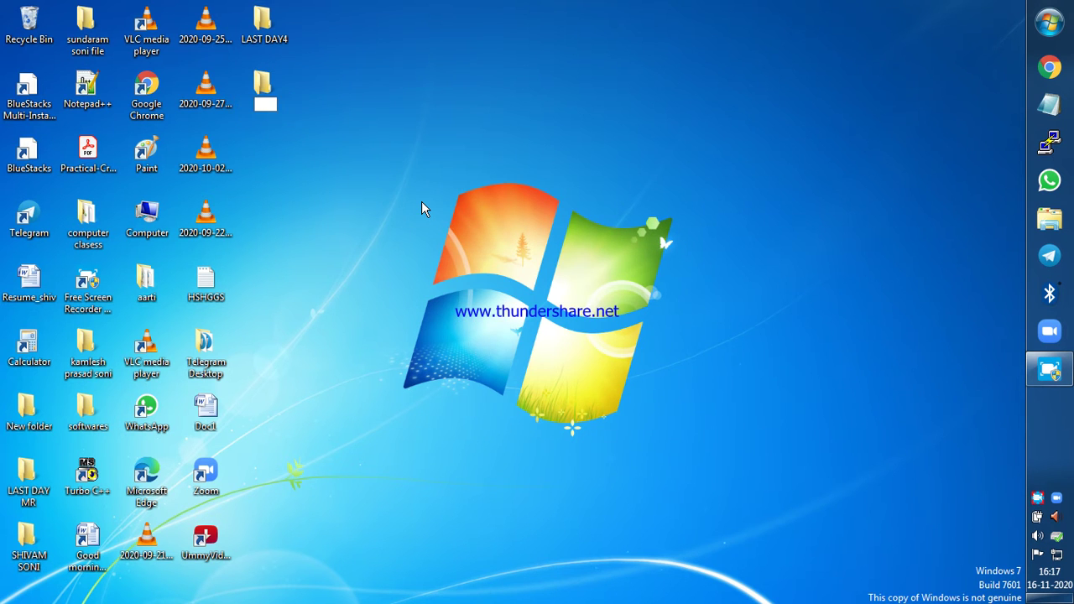
pyautogui.write('computers')
pyautogui.press('Return')
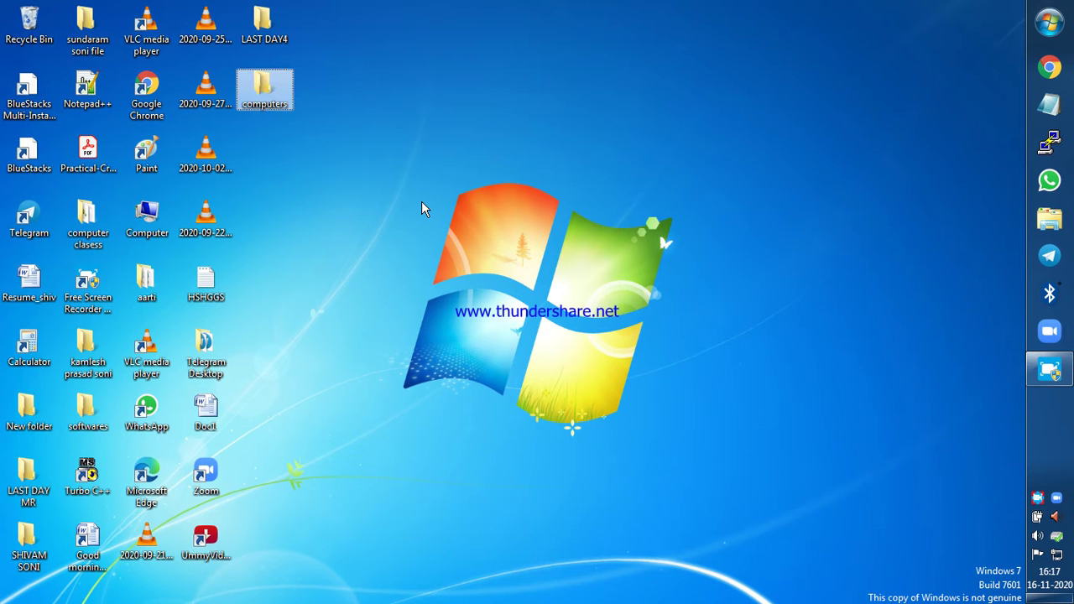
# - Open the computers folder on the desktop to check its contents, and close it again
pyautogui.keyDown('ctrl'); pyautogui.click(279, 76); pyautogui.keyUp('ctrl')
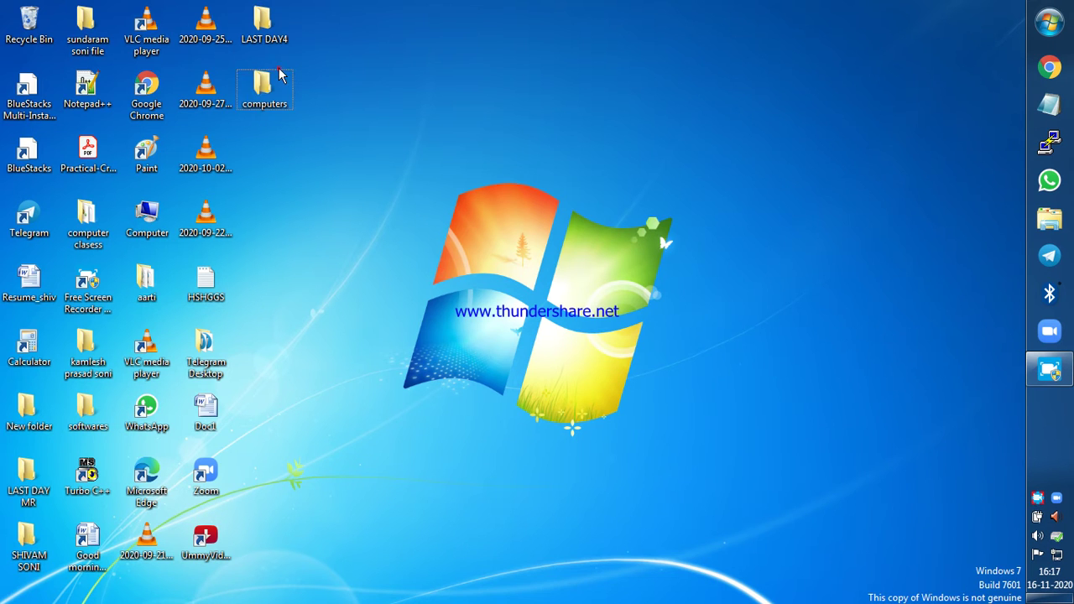
pyautogui.rightClick(263, 93)
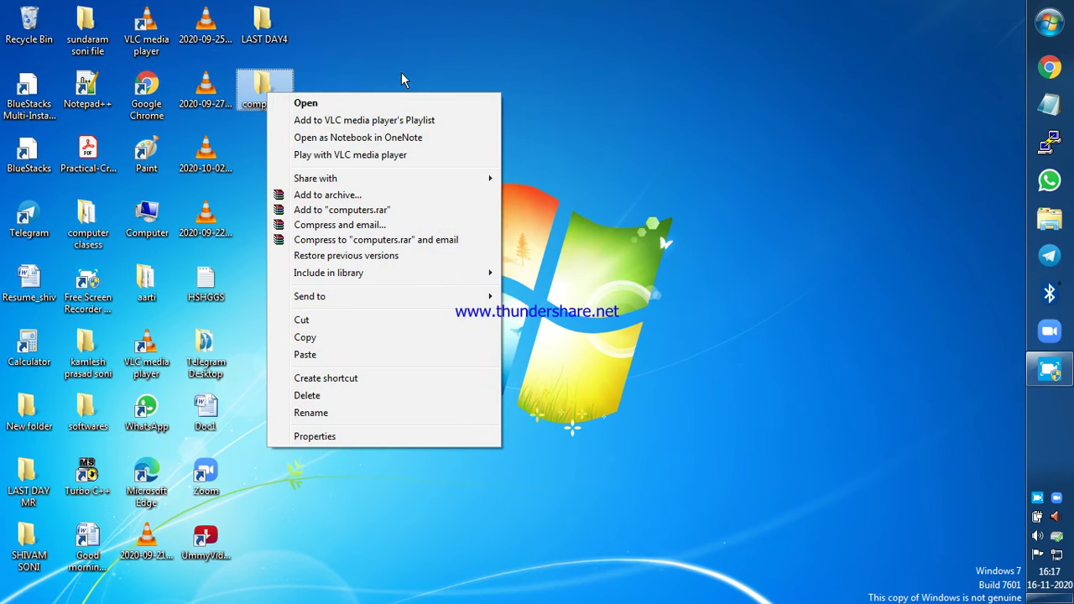
pyautogui.click(357, 103)
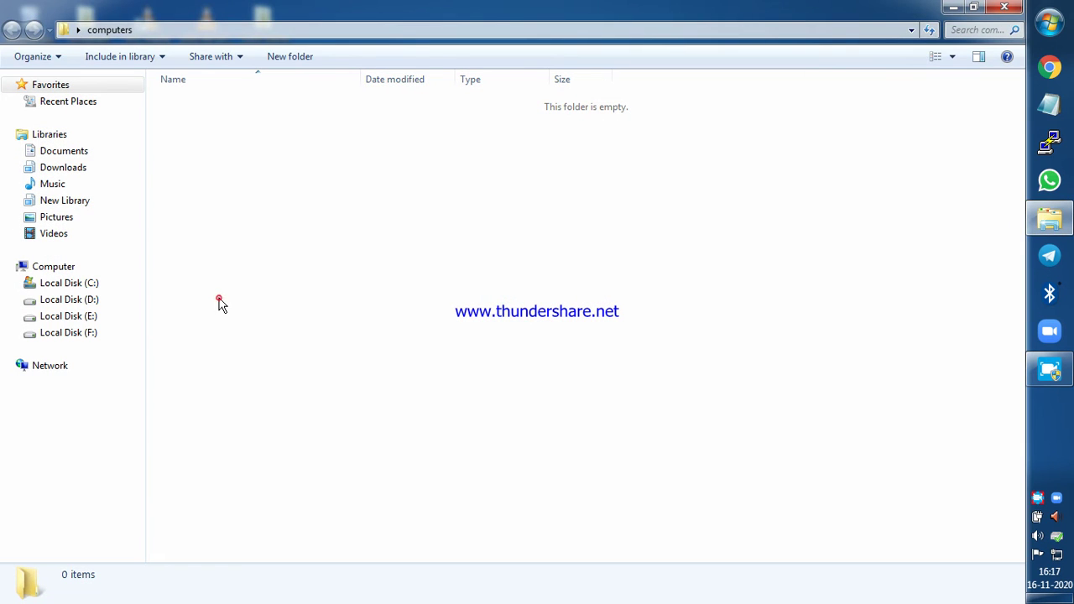
pyautogui.click(1049, 21)
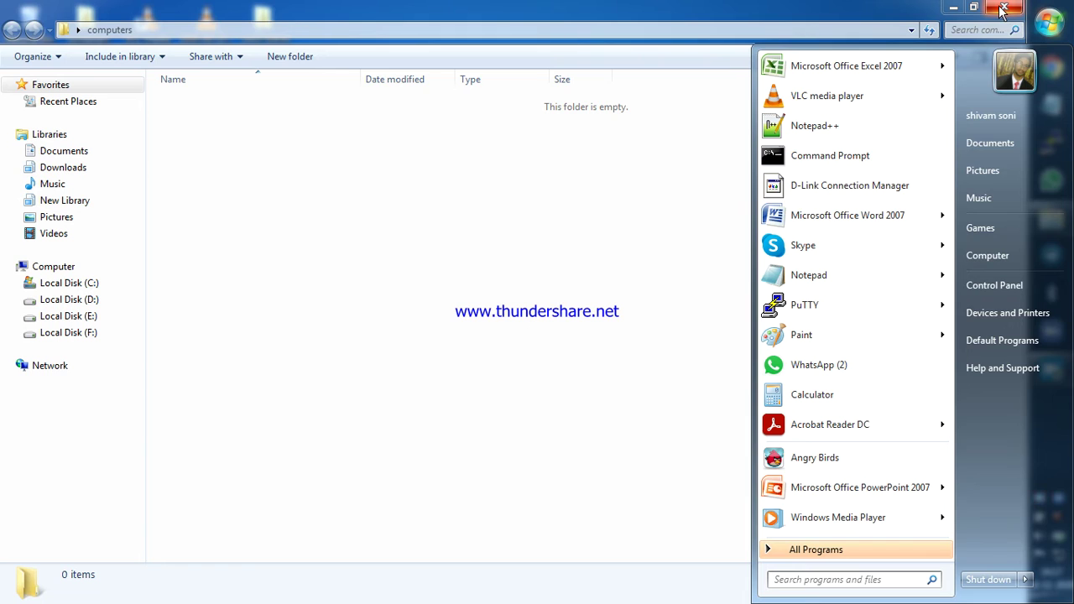
pyautogui.click(1002, 8)
pyautogui.click(1003, 9)
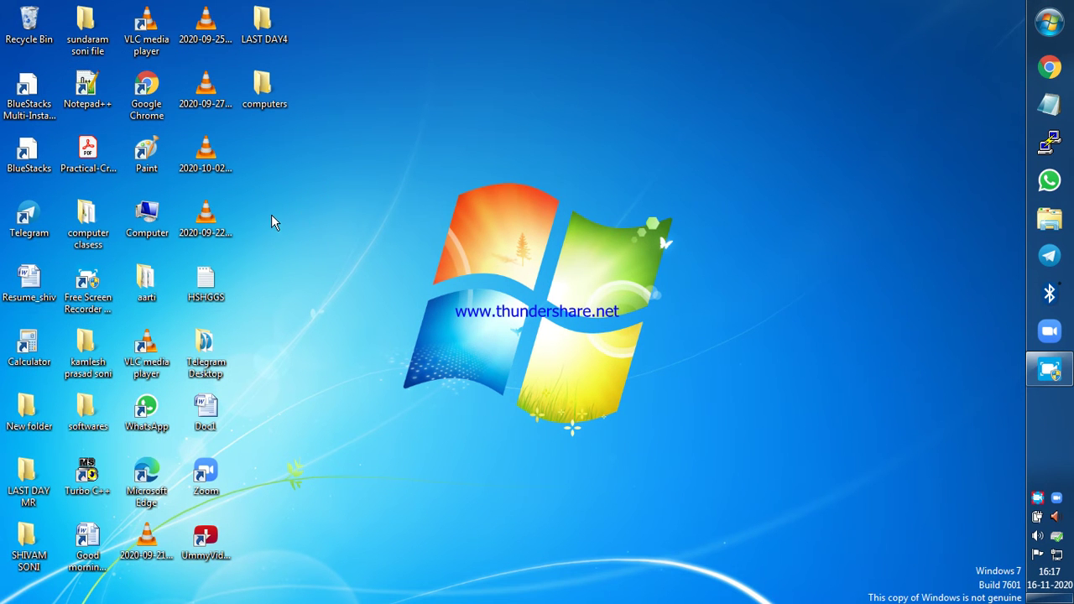
# - Refresh the desktop twice, leaving the computers folder in place
pyautogui.rightClick(273, 83)
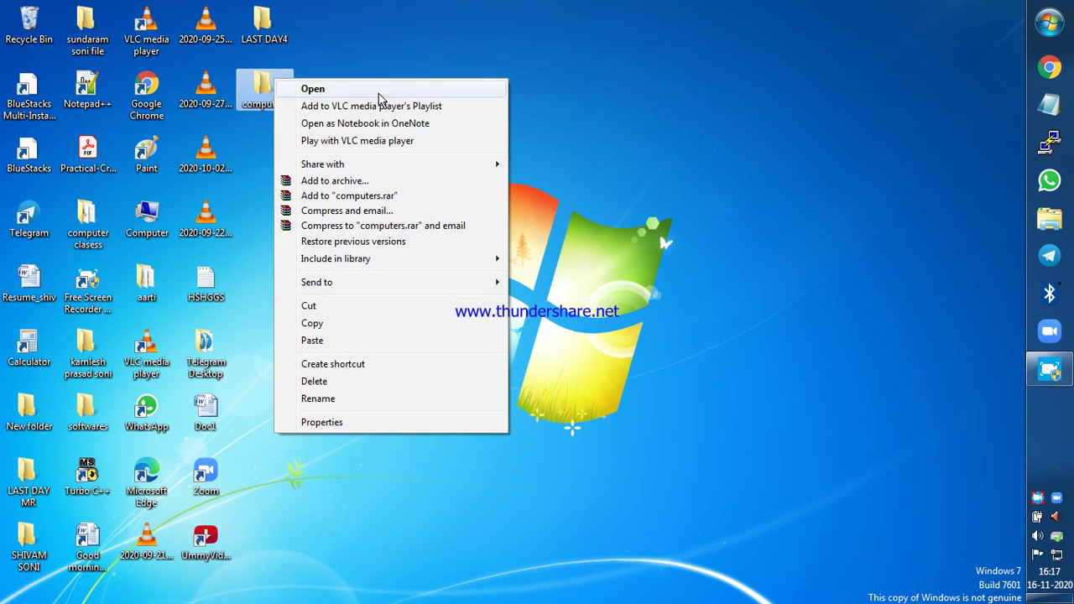
pyautogui.click(422, 27)
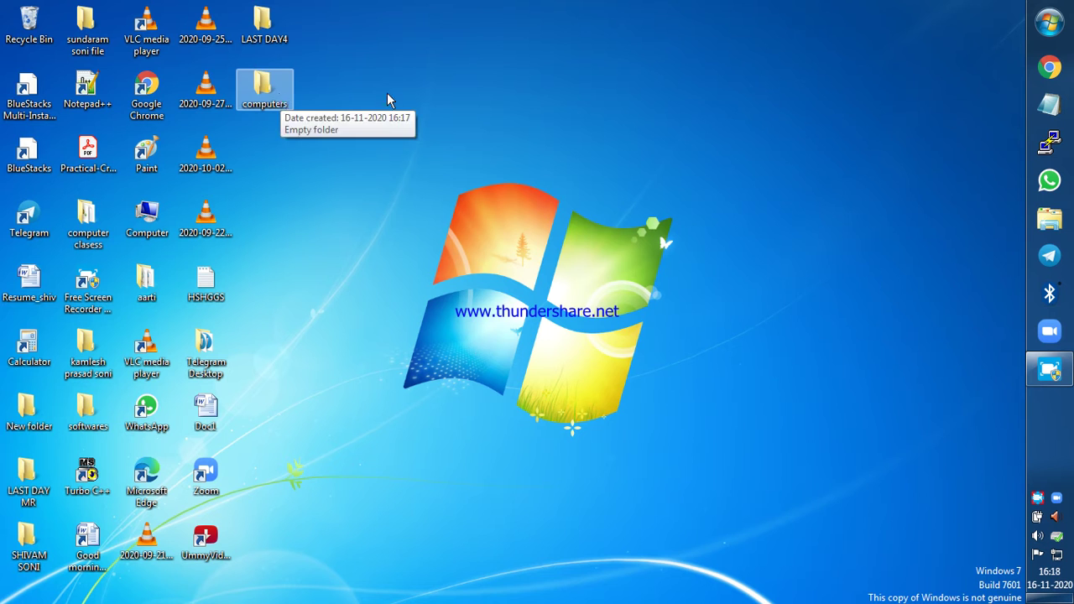
pyautogui.rightClick(435, 92)
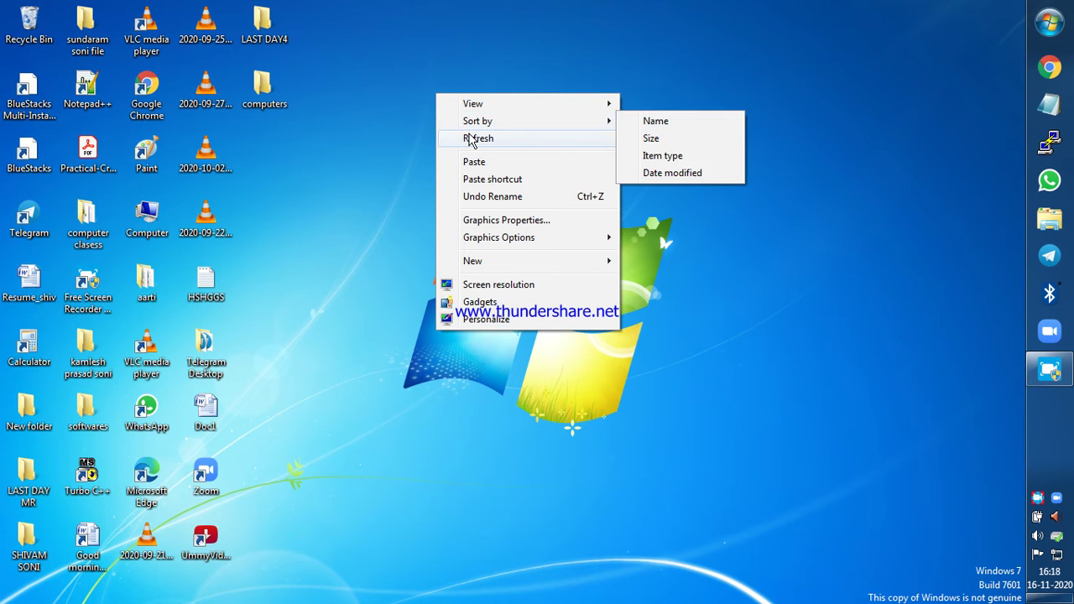
pyautogui.click(468, 137)
pyautogui.rightClick(469, 134)
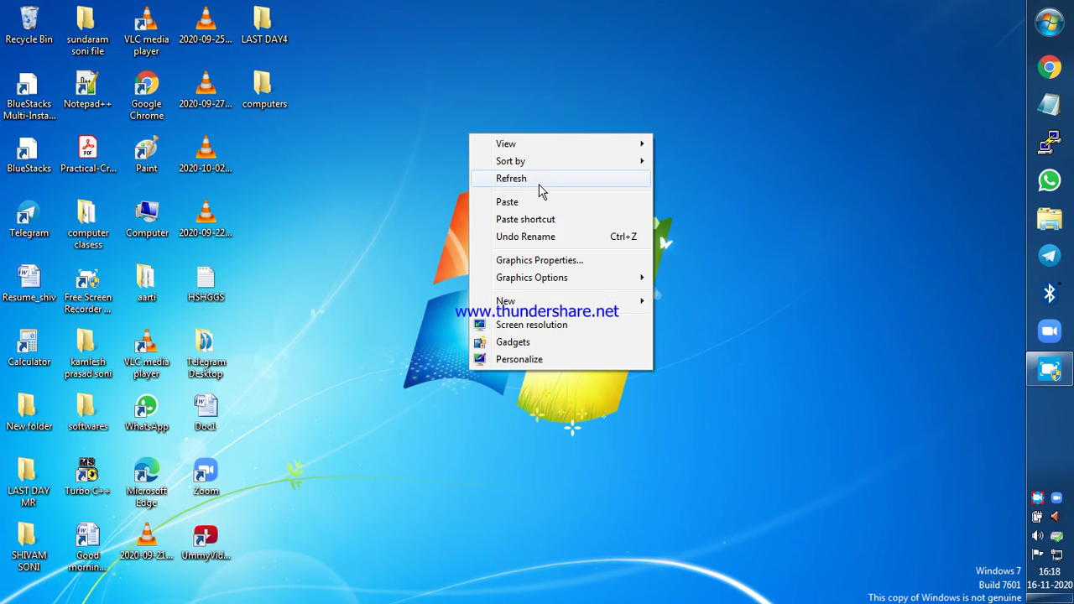
pyautogui.click(540, 185)
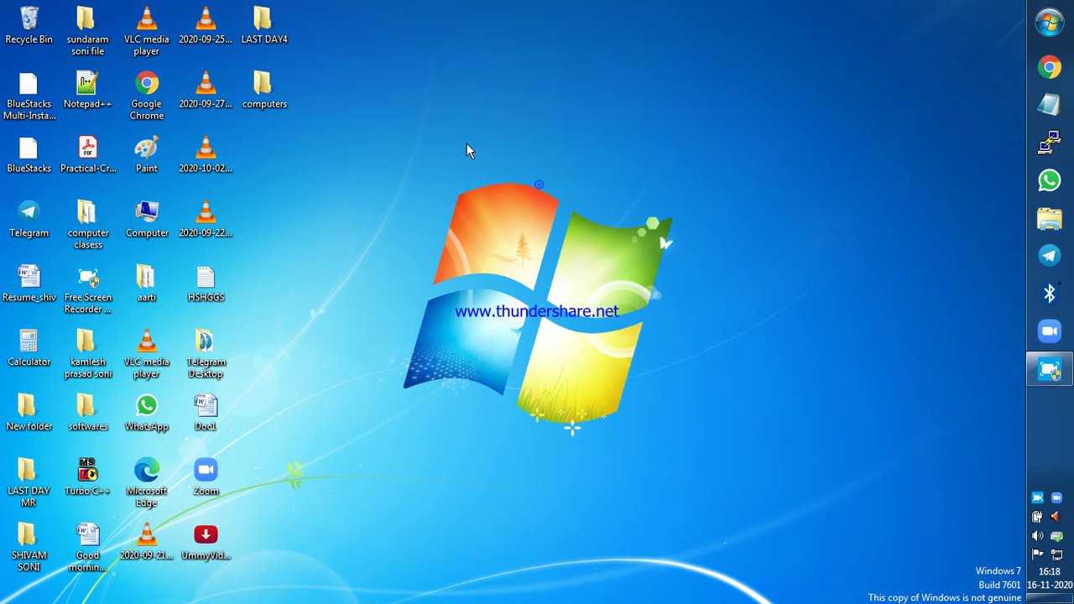
# - Delete the computers folder from the desktop, moving it to the Recycle Bin
pyautogui.rightClick(268, 94)
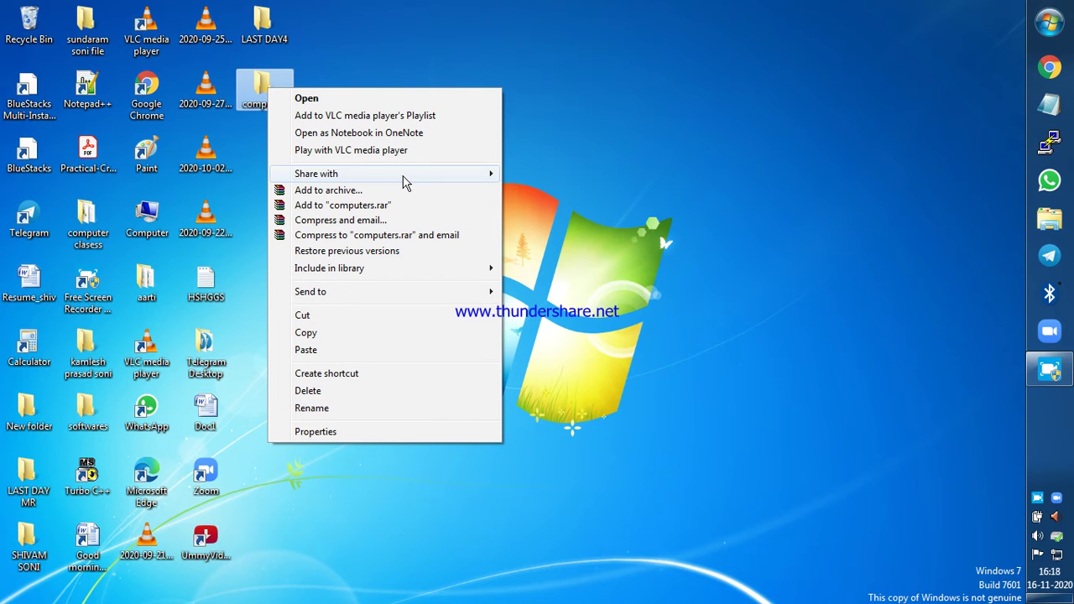
pyautogui.click(306, 391)
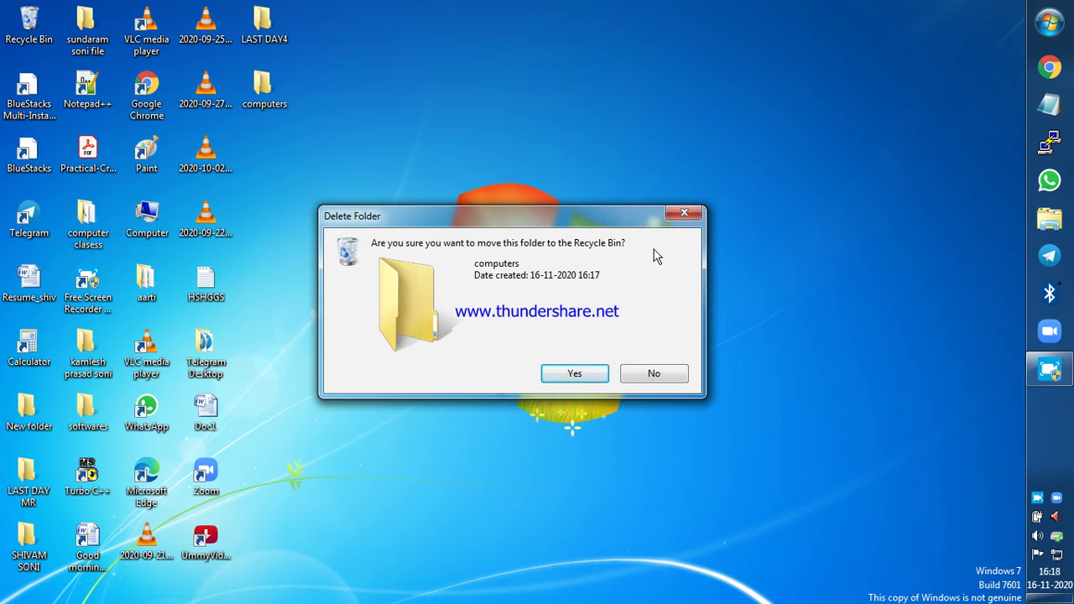
pyautogui.click(574, 375)
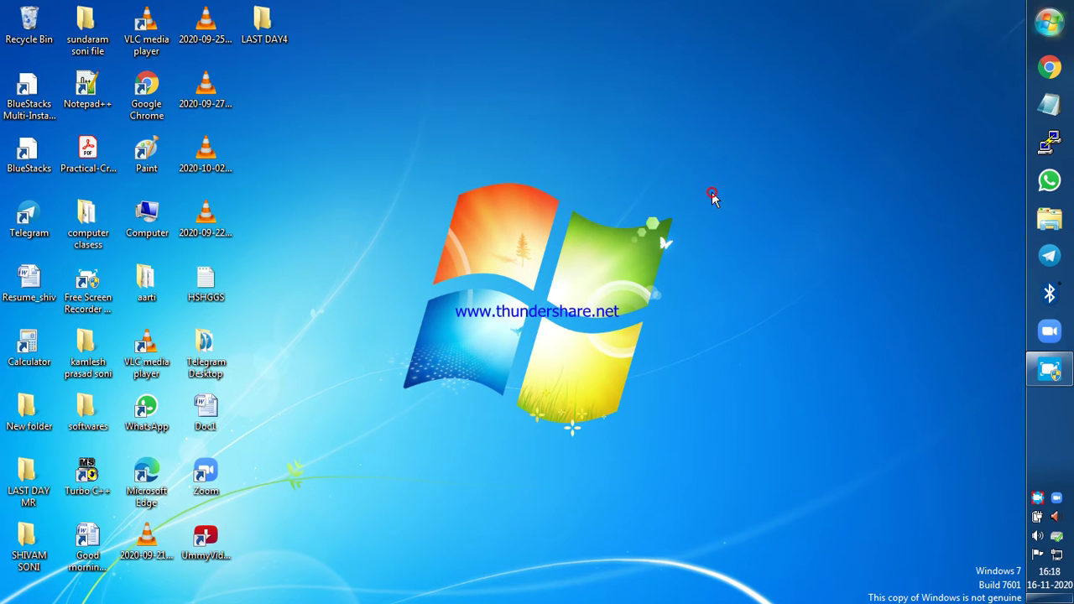
# - Search the programs and files for "computers" to look for the deleted folder, and close the search
pyautogui.press('super')
pyautogui.press('super')
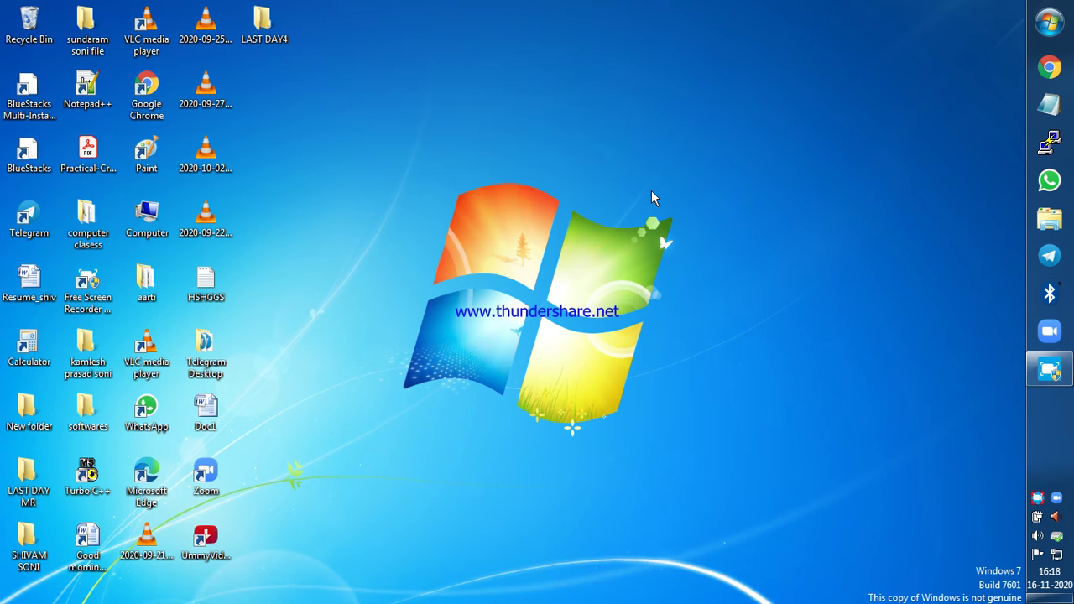
pyautogui.press('super')
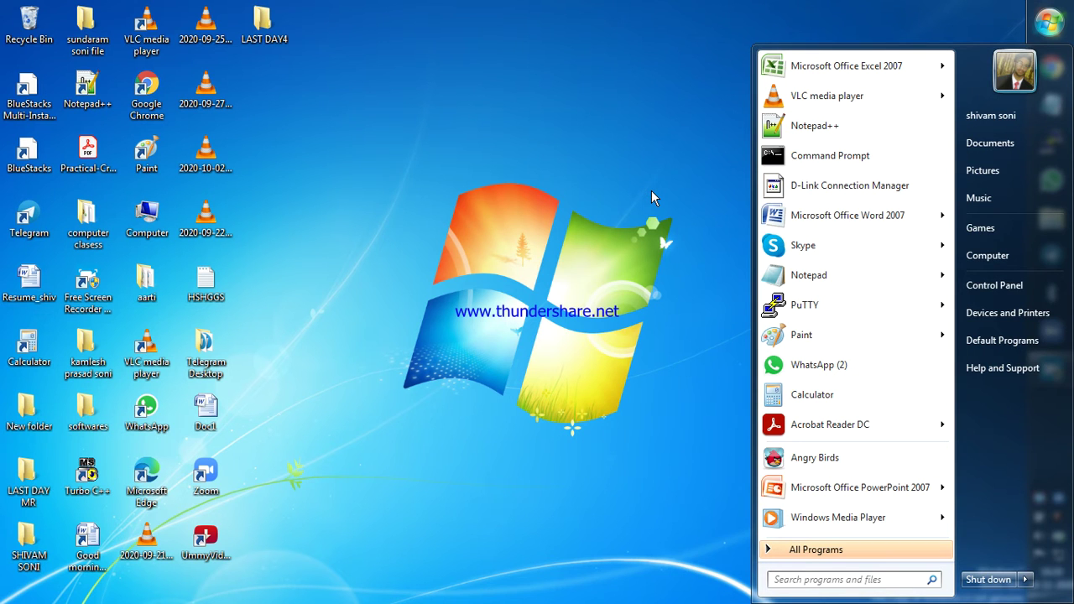
pyautogui.write('cou')
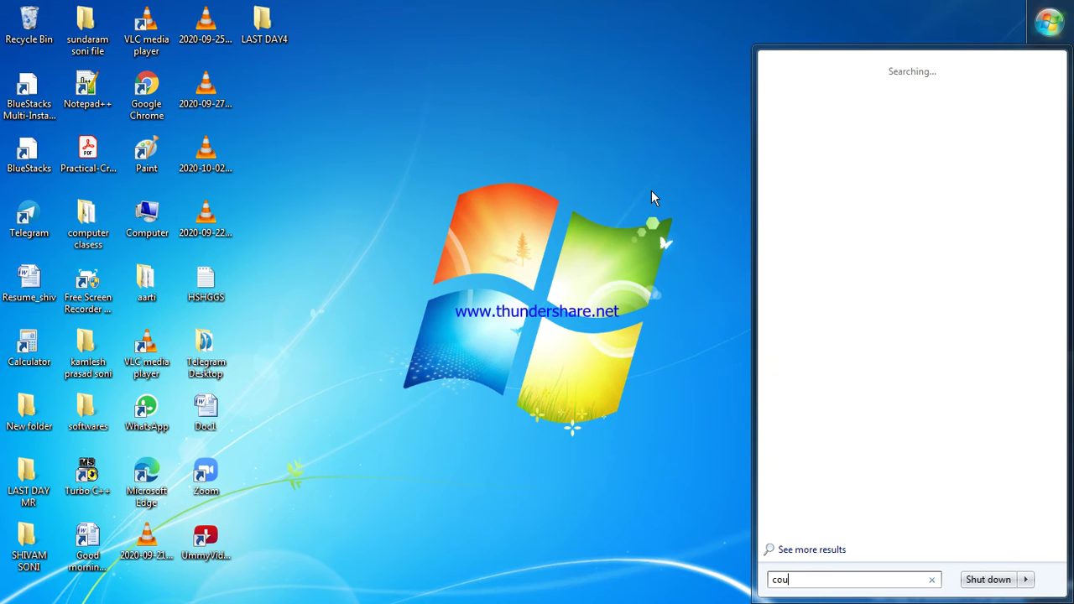
pyautogui.write('p')
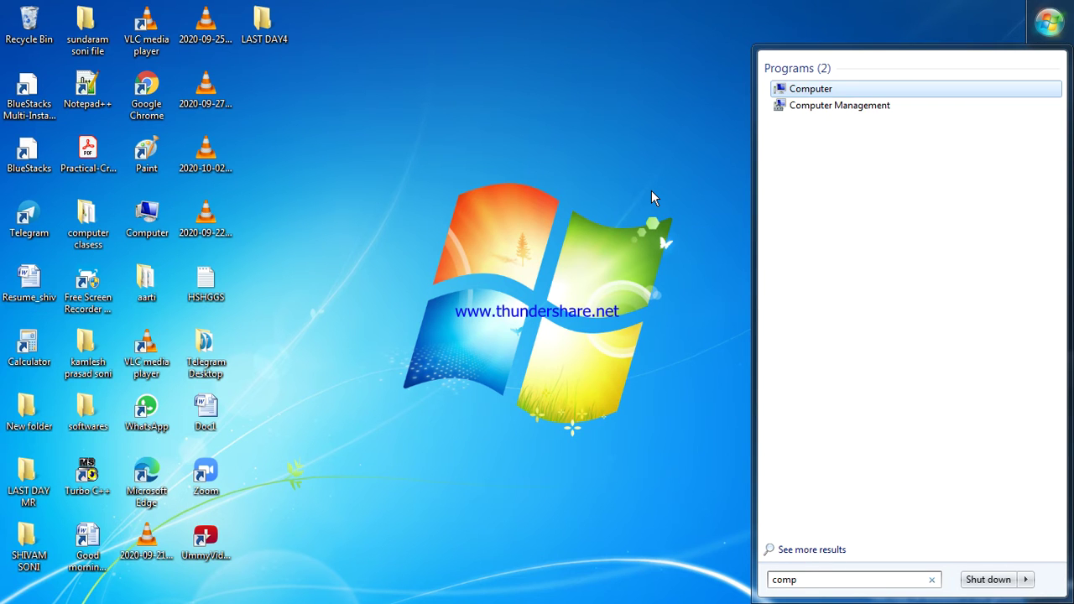
pyautogui.write('ter')
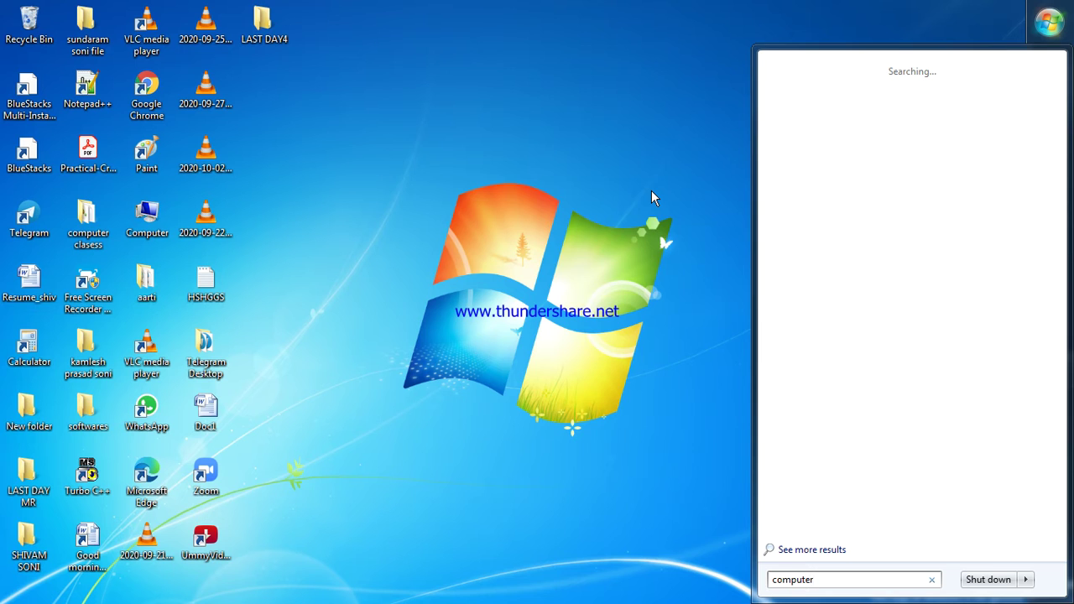
pyautogui.press('BackSpace')
pyautogui.write('s')
pyautogui.press('BackSpace')
pyautogui.write('rs')
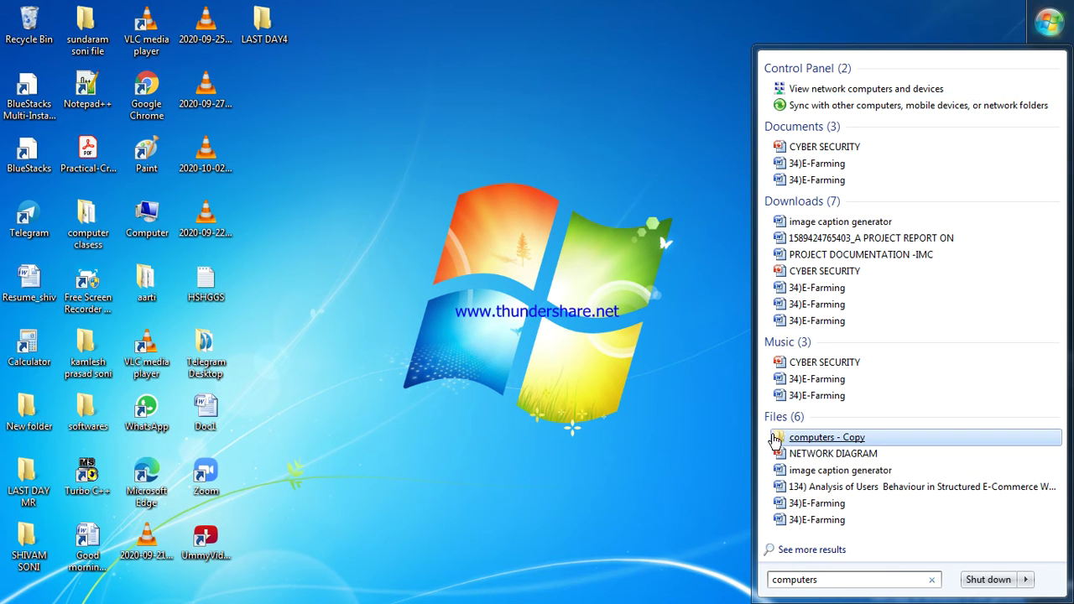
pyautogui.click(394, 184)
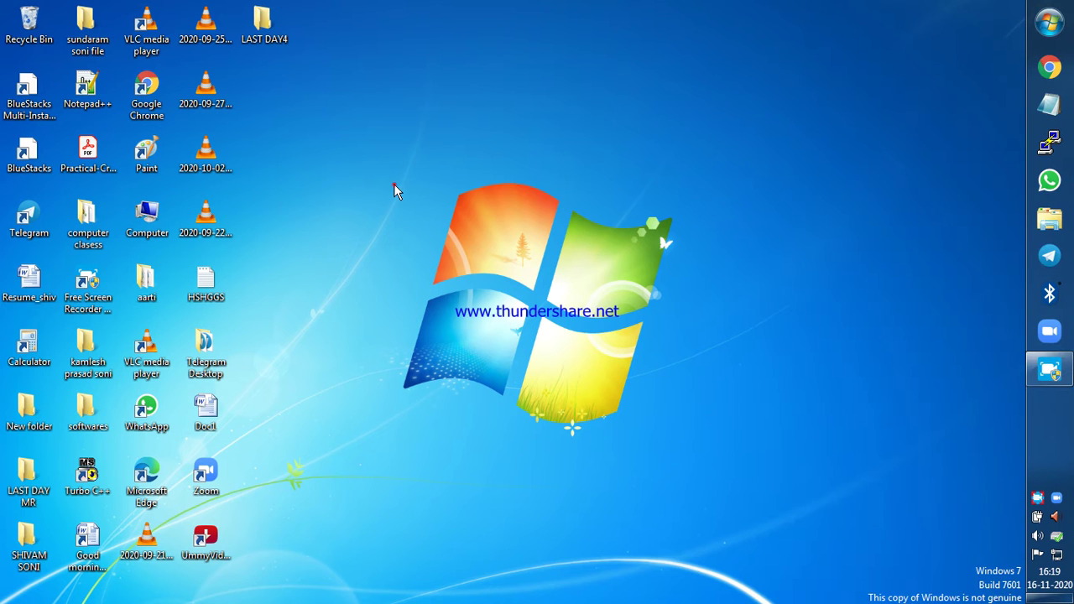
# - Open the Recycle Bin and locate the deleted computers folder among its items
pyautogui.rightClick(19, 27)
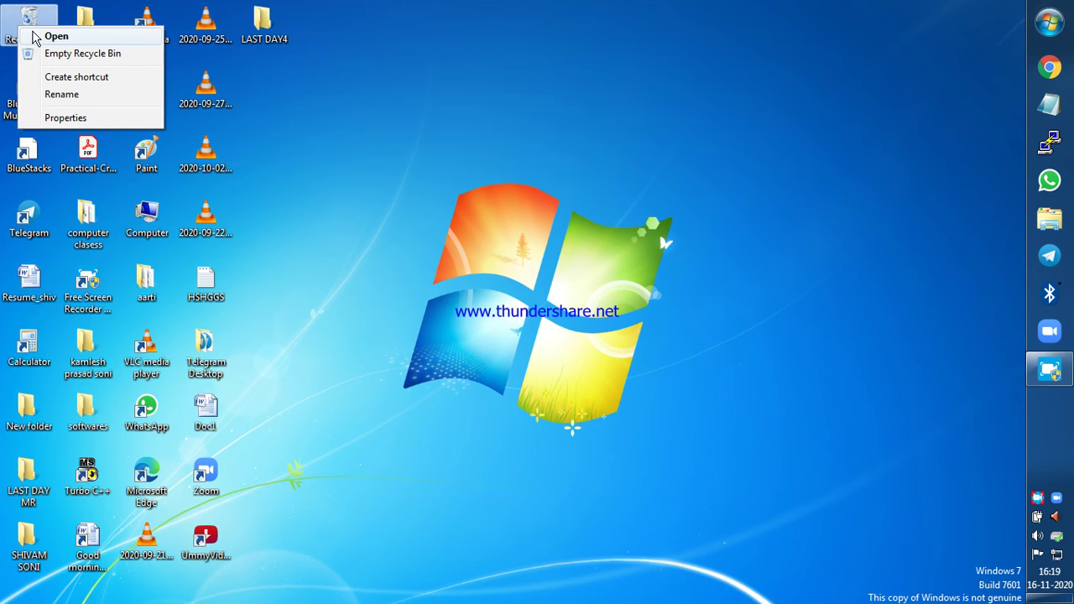
pyautogui.click(34, 37)
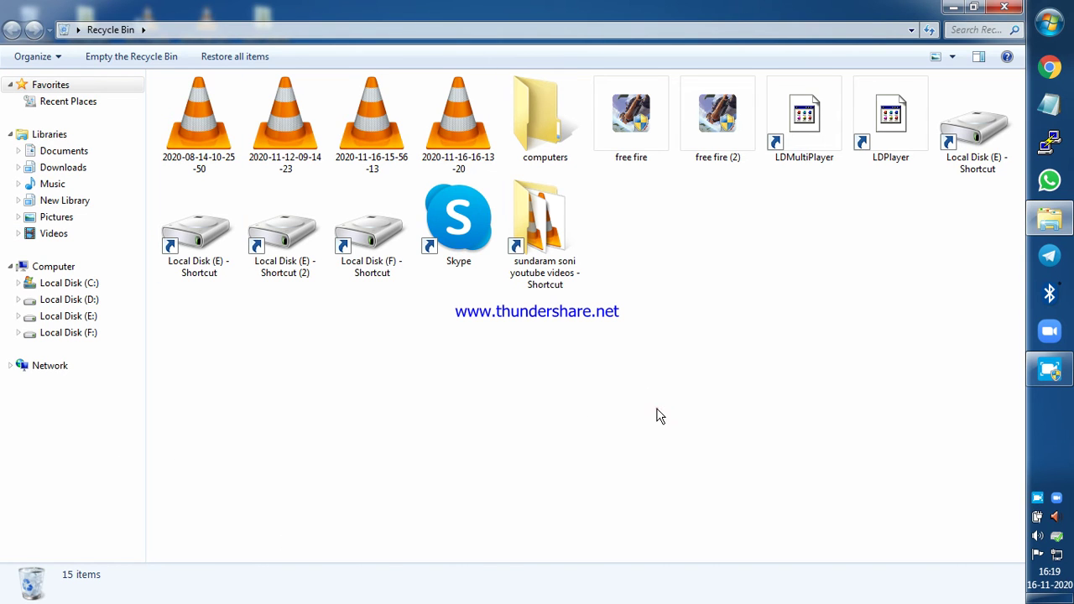
pyautogui.moveTo(657, 415); pyautogui.dragTo(509, 76)
pyautogui.click(631, 226)
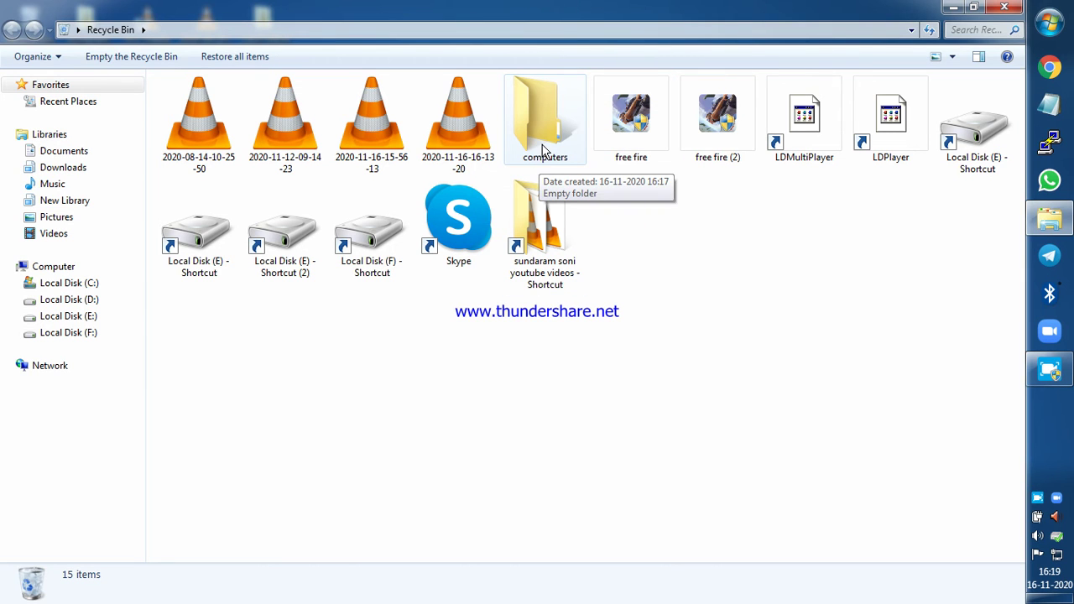
pyautogui.click(890, 491)
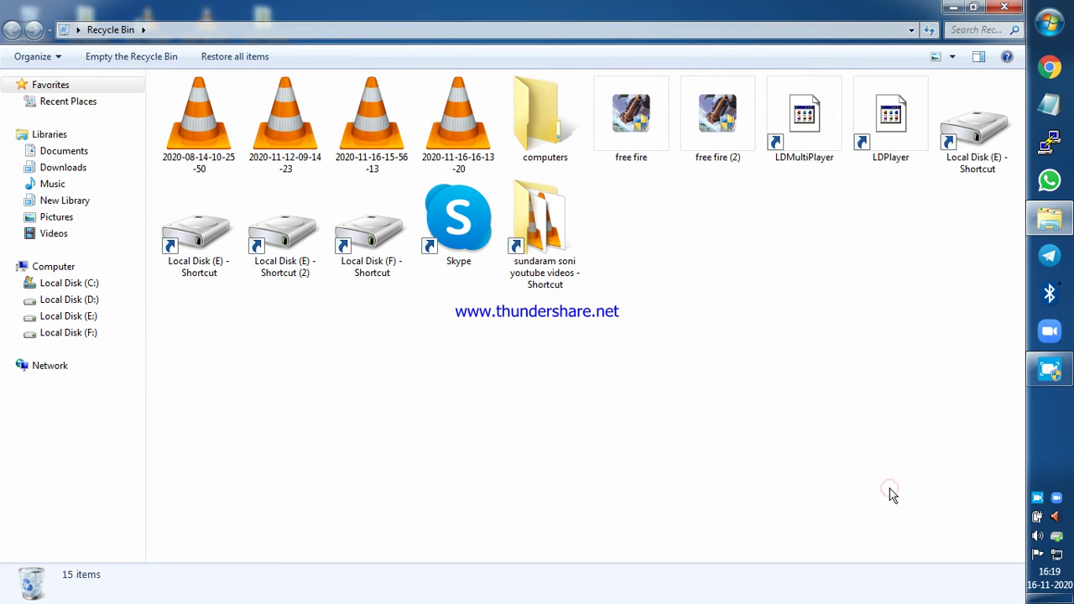
# - Restore the computers folder from the Recycle Bin to its place on the desktop, and close the window
pyautogui.rightClick(549, 107)
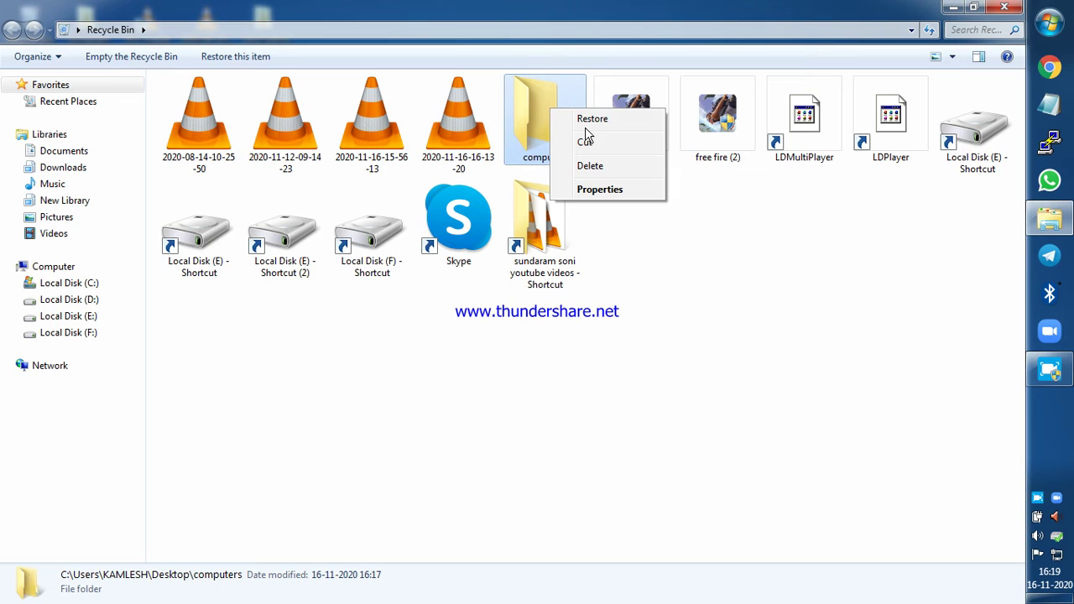
pyautogui.click(590, 120)
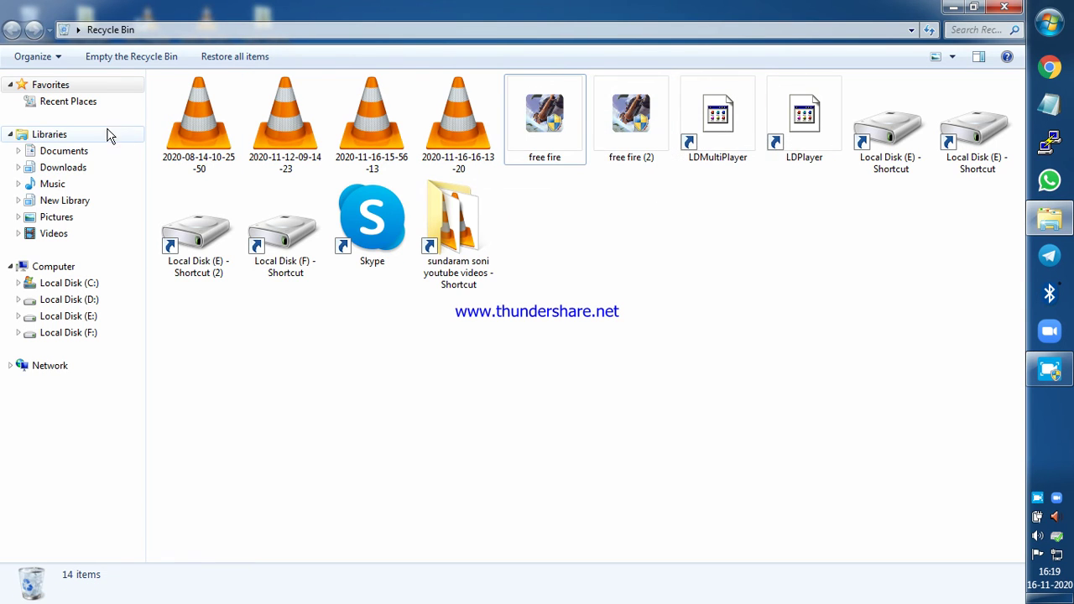
pyautogui.click(1004, 7)
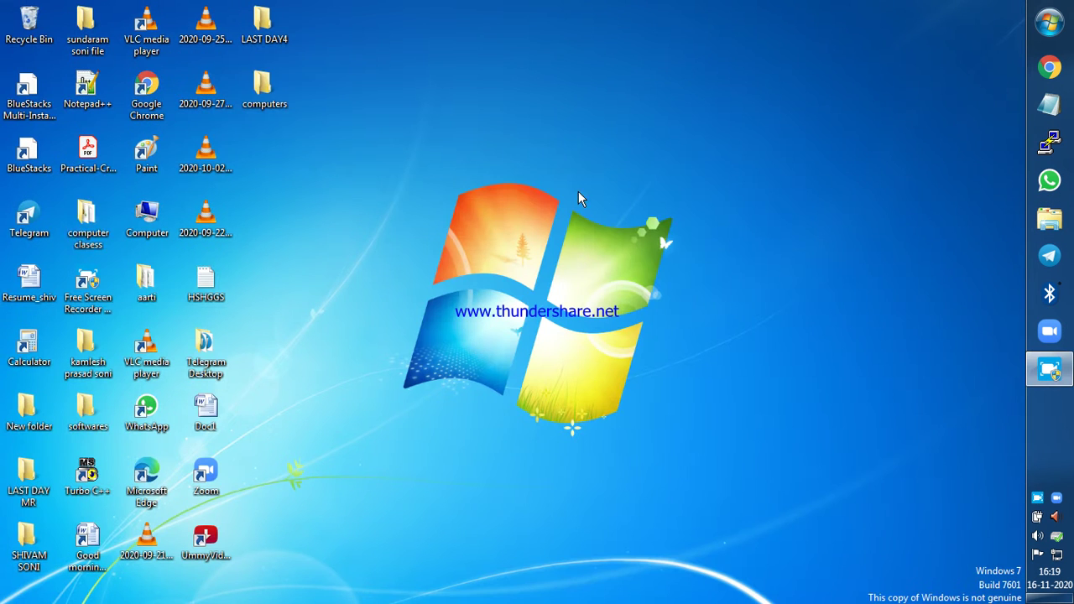
pyautogui.rightClick(271, 87)
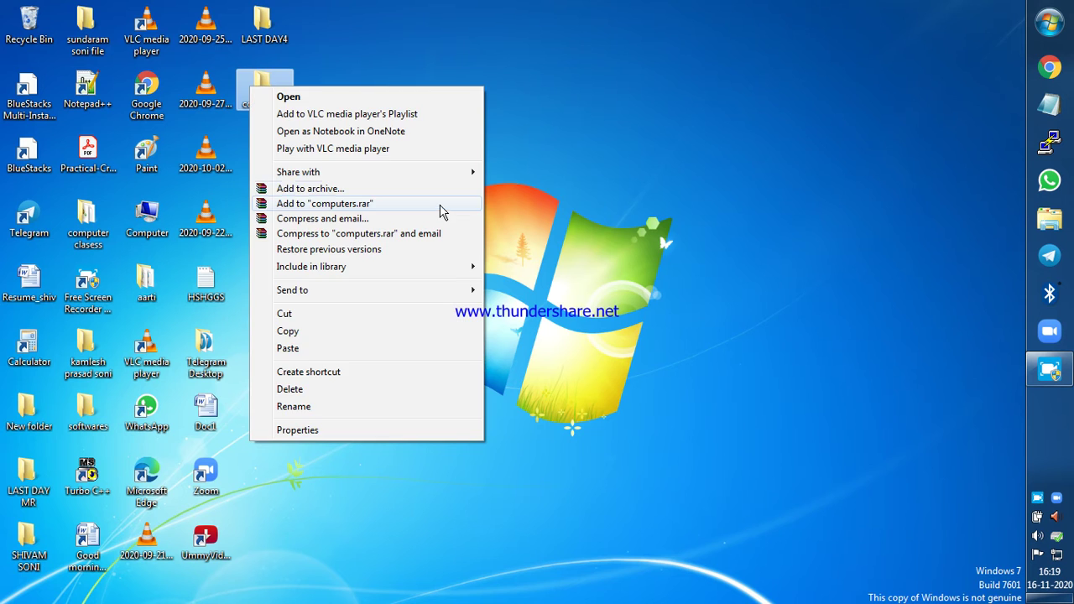
pyautogui.click(541, 107)
pyautogui.moveTo(541, 107); pyautogui.dragTo(277, 80)
pyautogui.rightClick(275, 78)
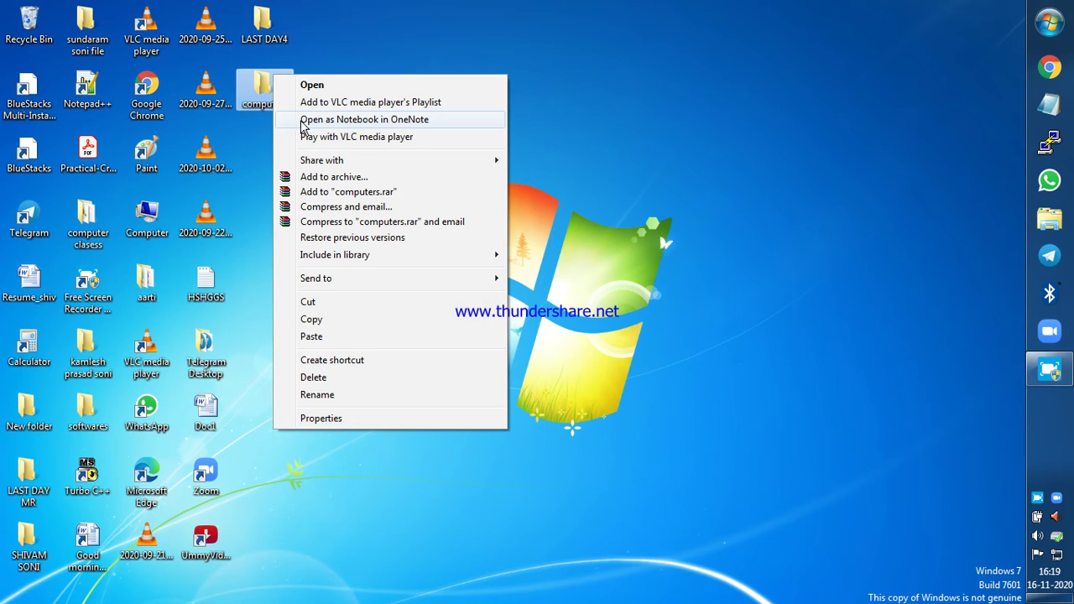
pyautogui.click(849, 122)
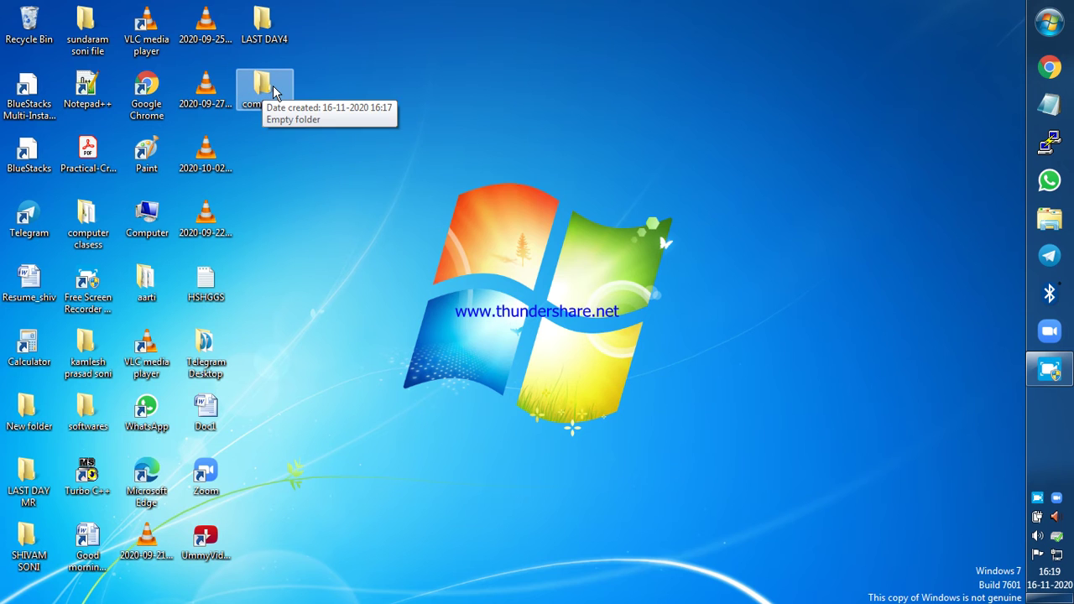
# - Rearrange the computers folder and the HSHGGS file among the desktop icons, and move the computers folder into the Recycle Bin
pyautogui.moveTo(275, 91); pyautogui.dragTo(291, 284)
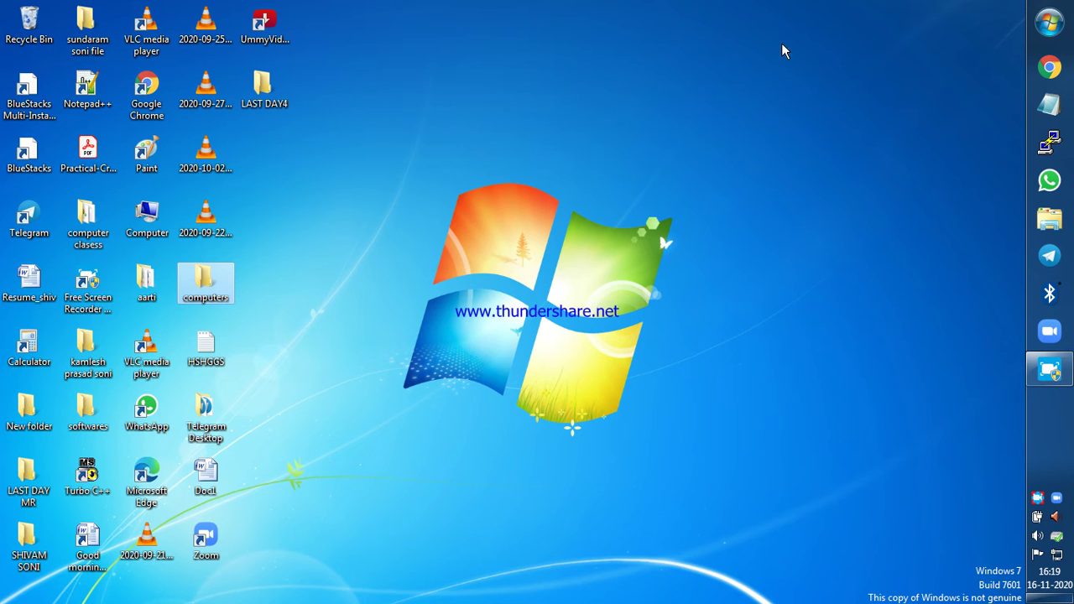
pyautogui.moveTo(205, 348); pyautogui.dragTo(274, 283)
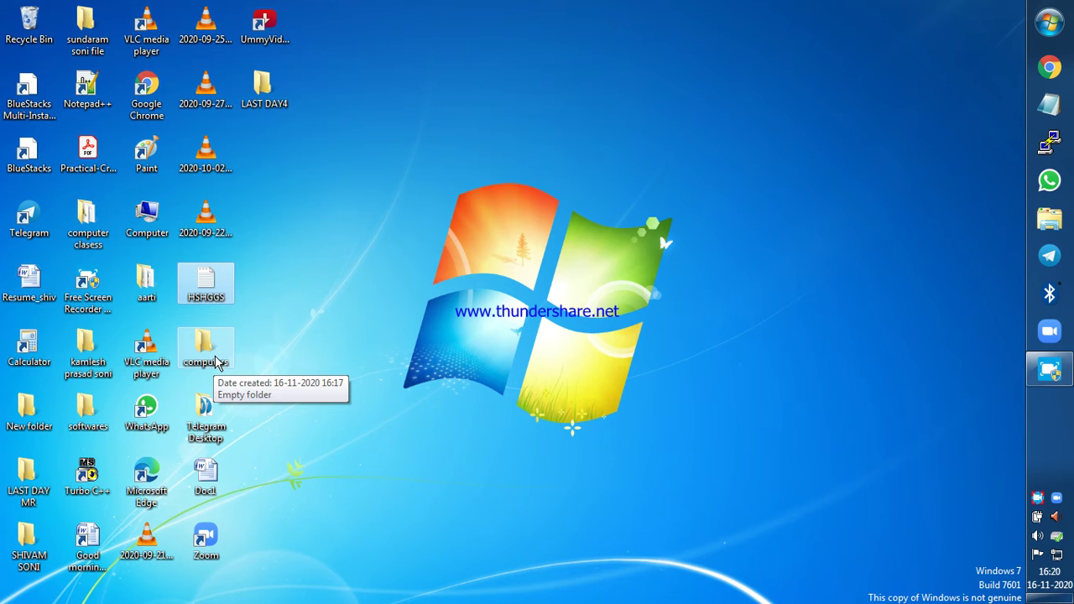
pyautogui.moveTo(217, 363); pyautogui.dragTo(32, 32)
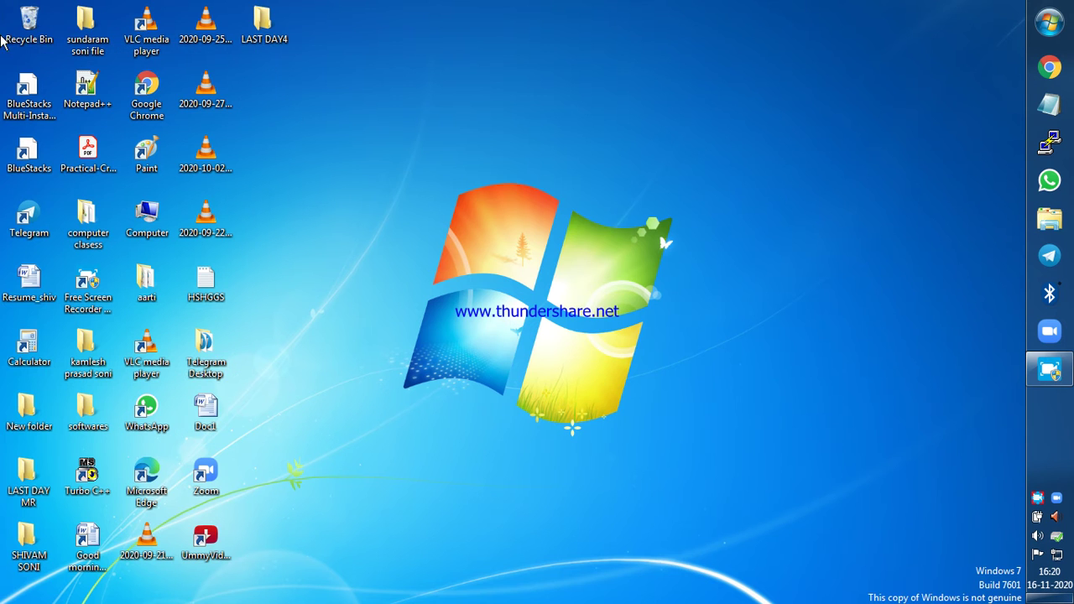
# - Open the Recycle Bin to view the actions available for the deleted computers folder, and close the window without applying any
pyautogui.rightClick(29, 6)
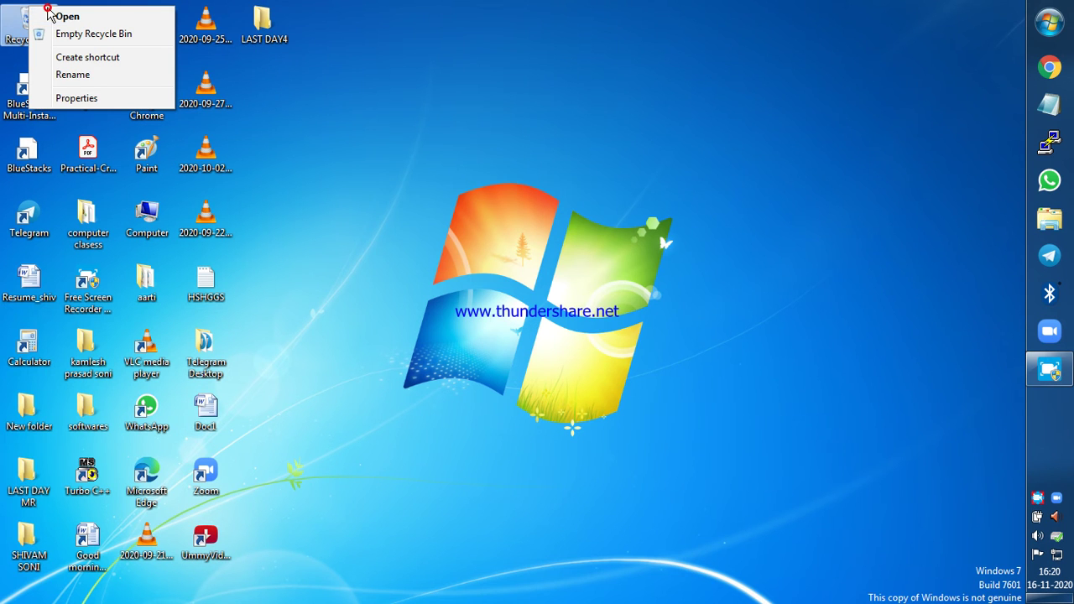
pyautogui.click(50, 15)
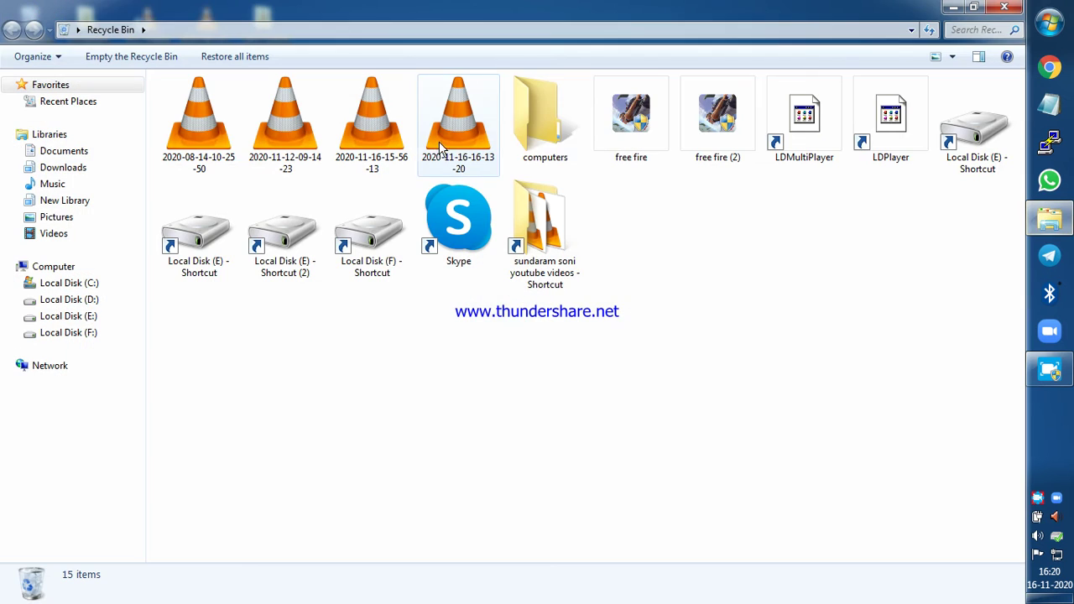
pyautogui.click(521, 117)
pyautogui.rightClick(516, 128)
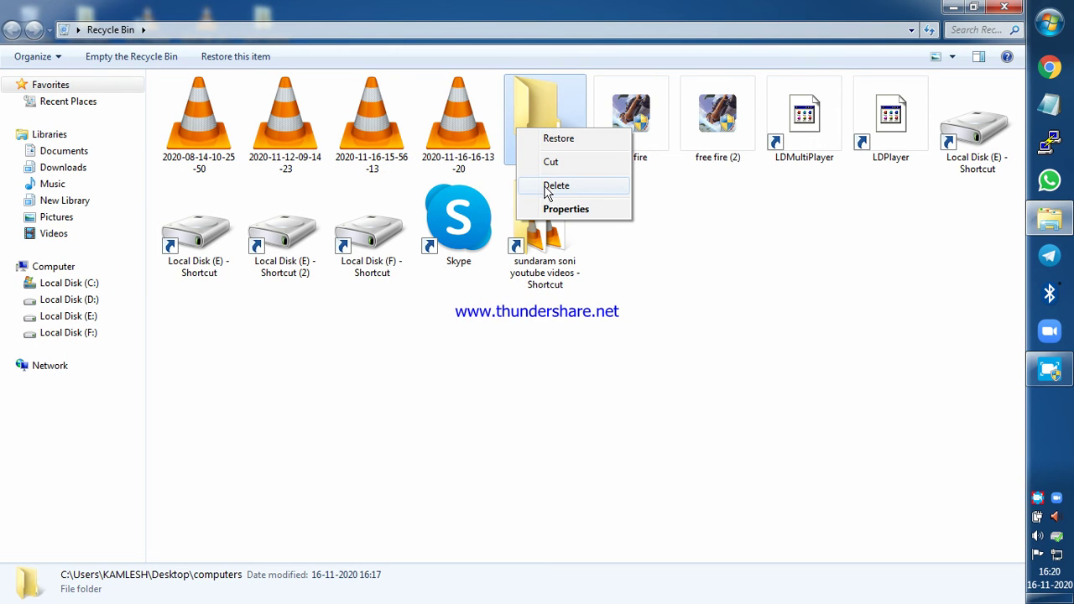
pyautogui.click(623, 227)
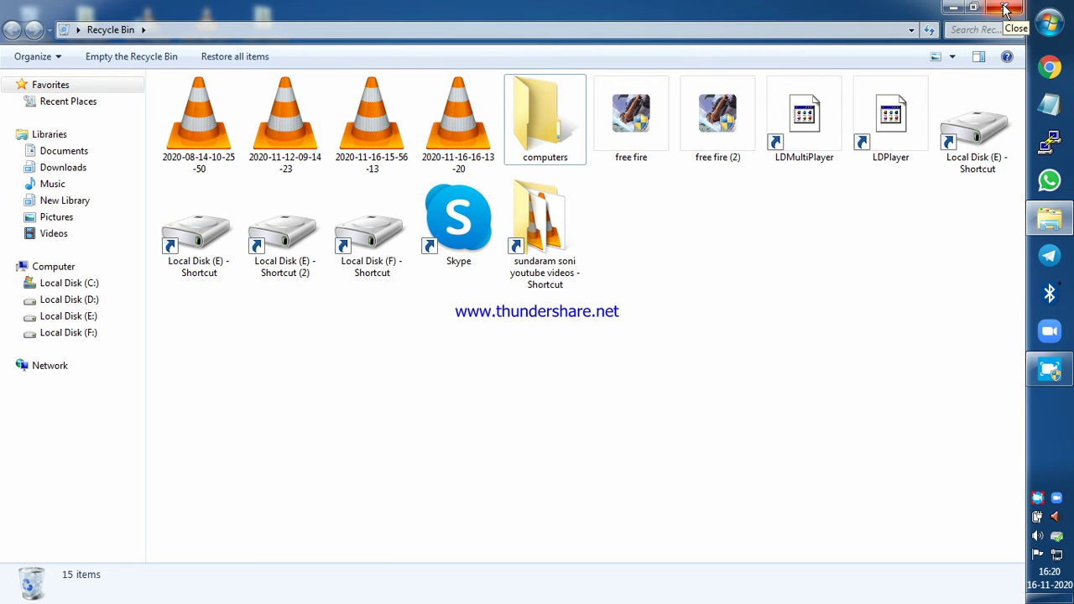
pyautogui.click(1005, 8)
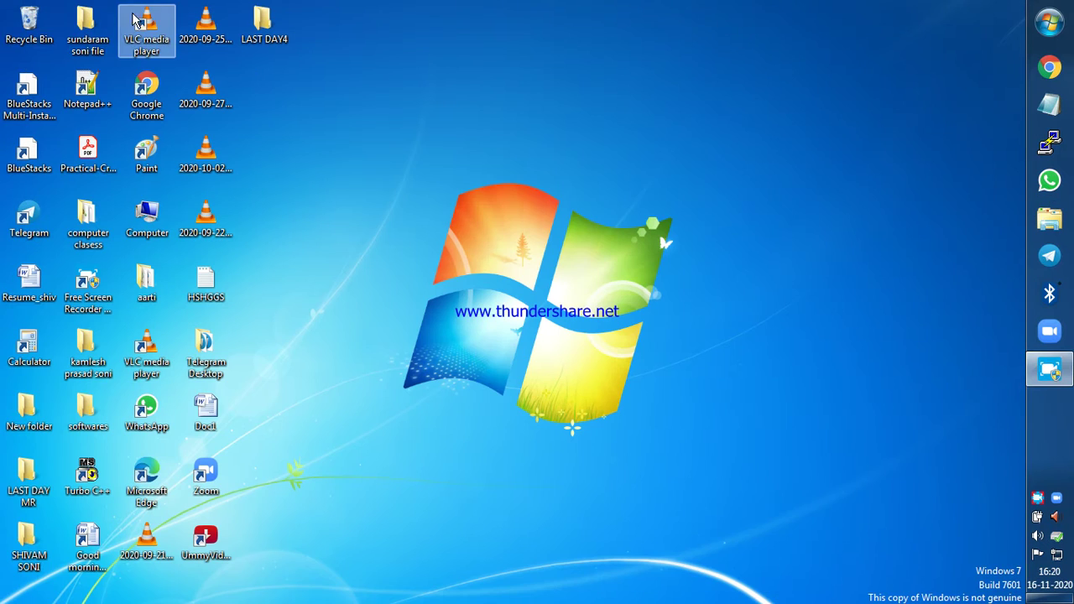
# - Reopen the Recycle Bin and restore the deleted computers folder, closing the window when done
pyautogui.rightClick(37, 46)
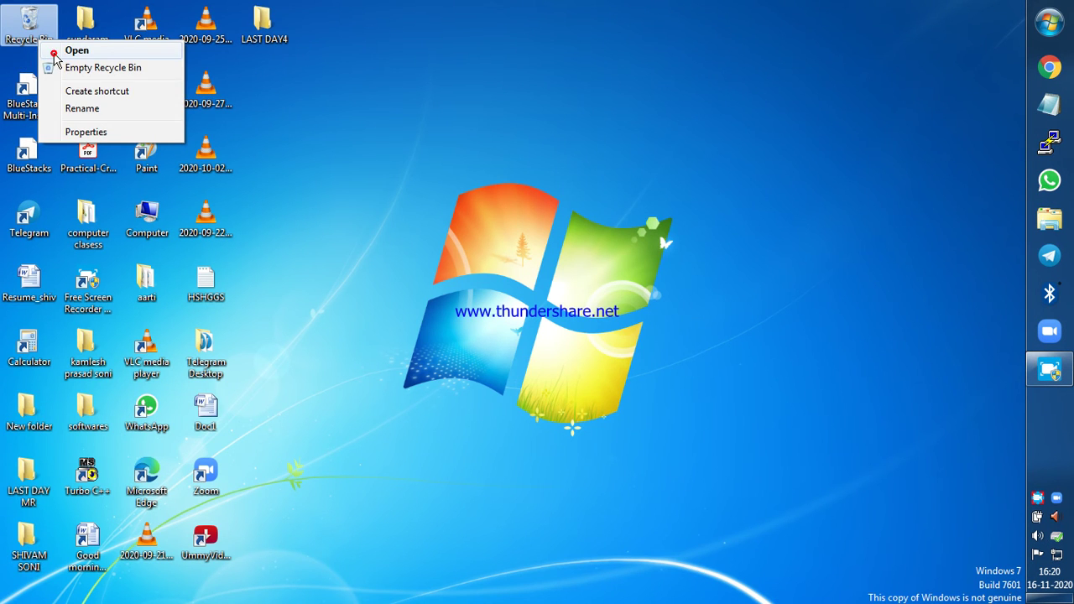
pyautogui.click(57, 48)
pyautogui.rightClick(541, 160)
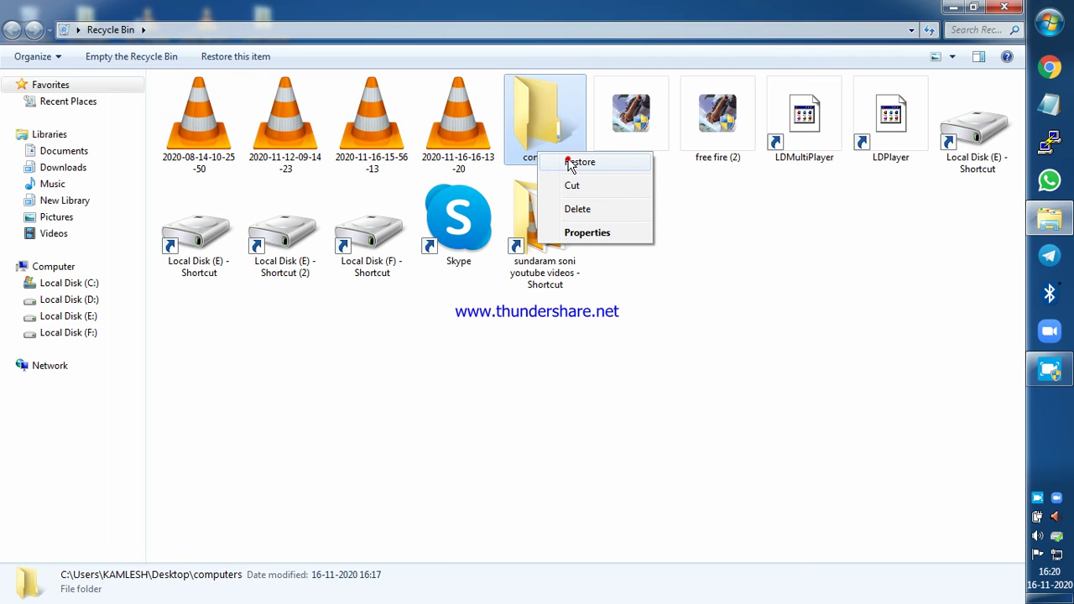
pyautogui.click(579, 162)
pyautogui.click(1003, 7)
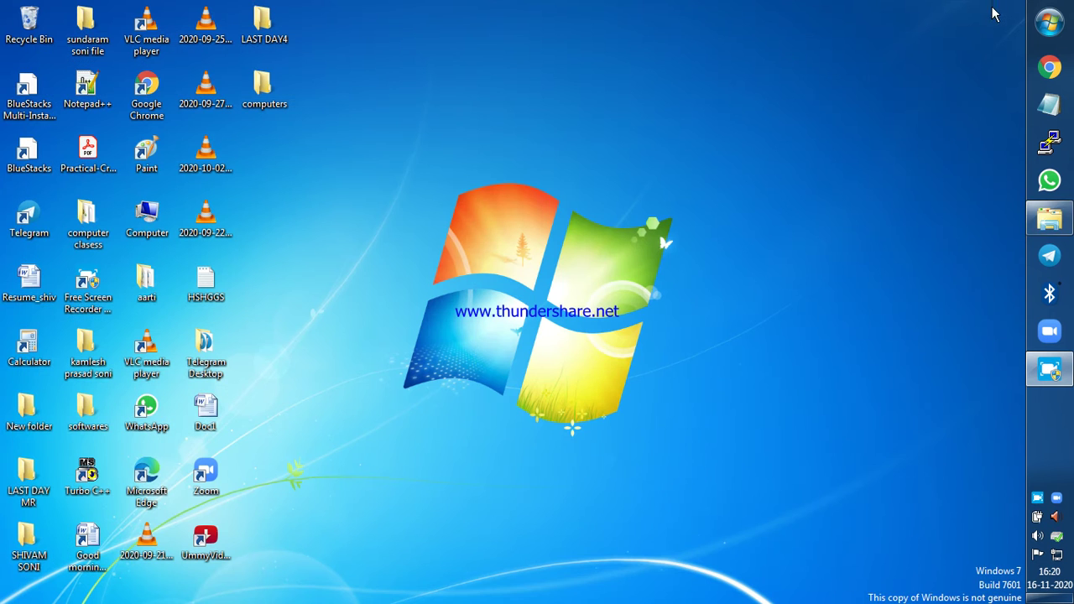
# - Duplicate the computers folder on the desktop by copying and pasting it
pyautogui.rightClick(283, 110)
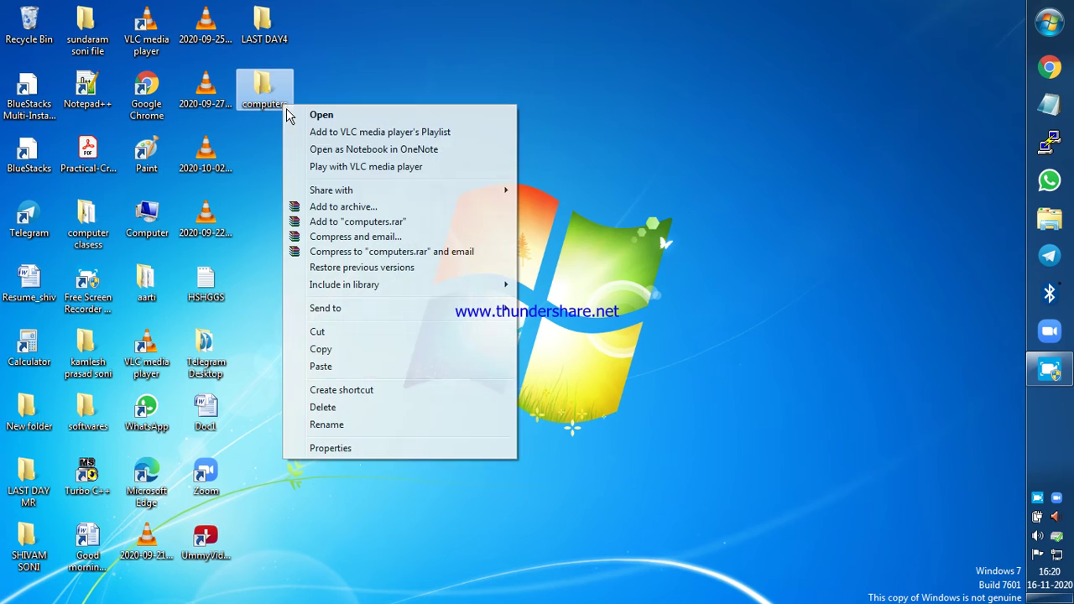
pyautogui.click(269, 193)
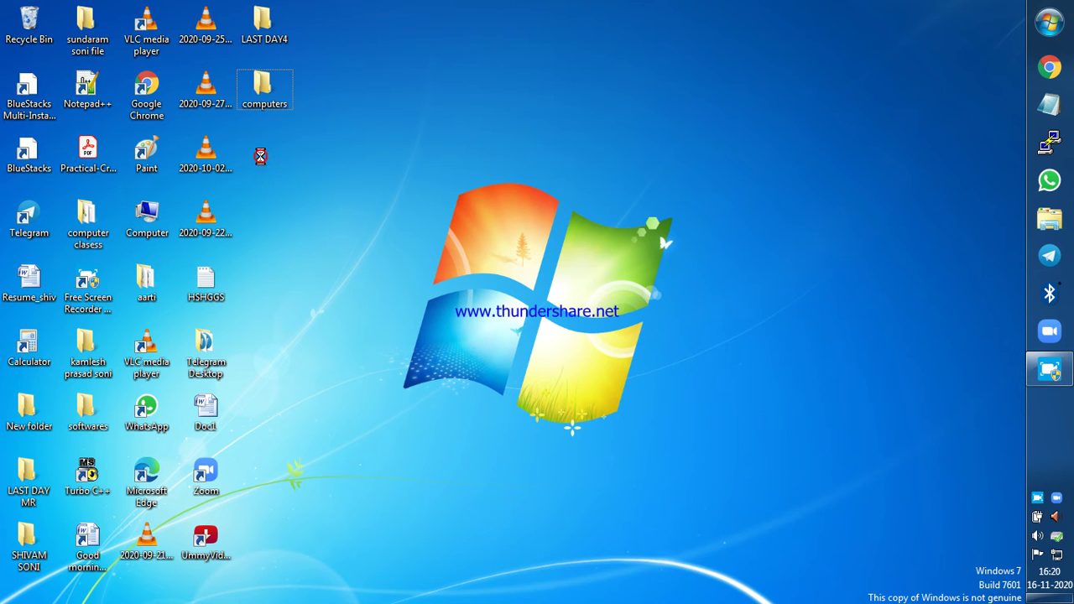
pyautogui.hotkey('ctrl', 'v')
pyautogui.click(373, 183)
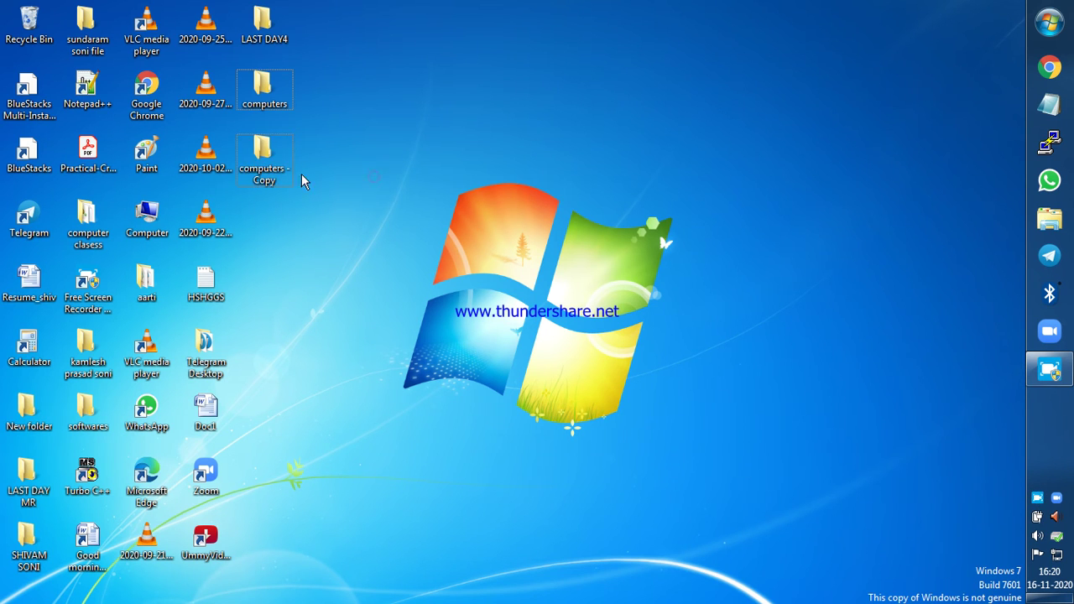
# - Search the programs and files for "computers" to look for the folder and its copy, and close the search
pyautogui.click(1059, 15)
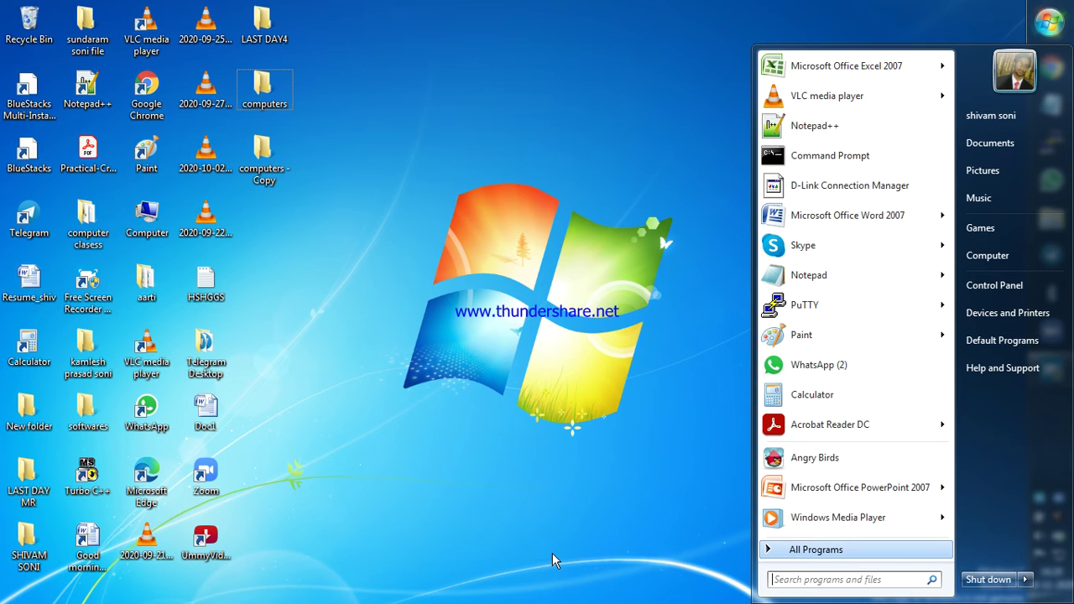
pyautogui.write('cp')
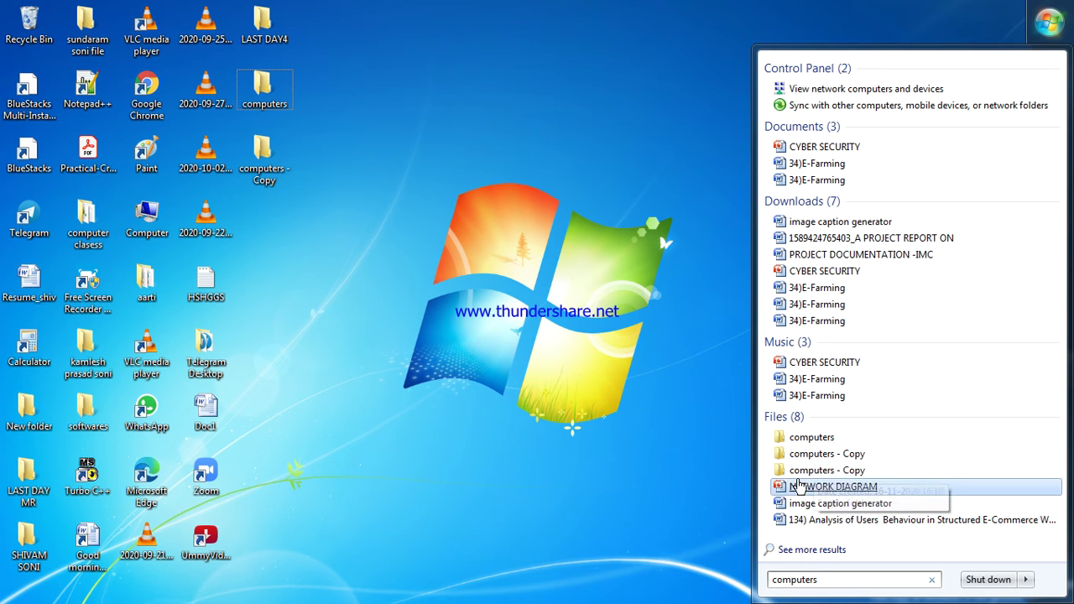
pyautogui.click(591, 344)
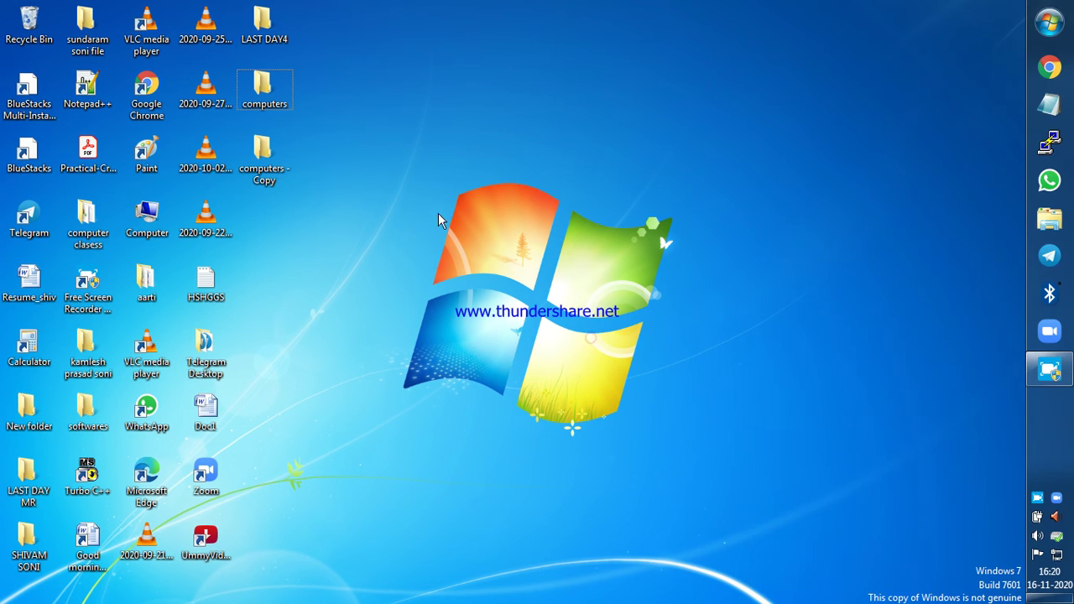
# - Delete the "computers - Copy" folder from the desktop, moving it to the Recycle Bin
pyautogui.rightClick(253, 151)
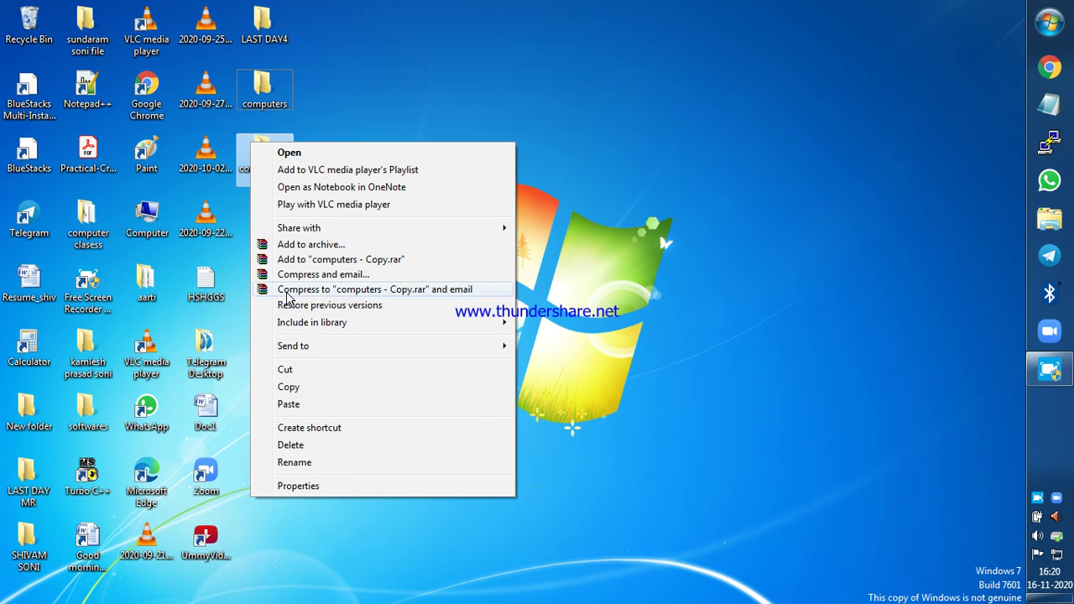
pyautogui.click(293, 447)
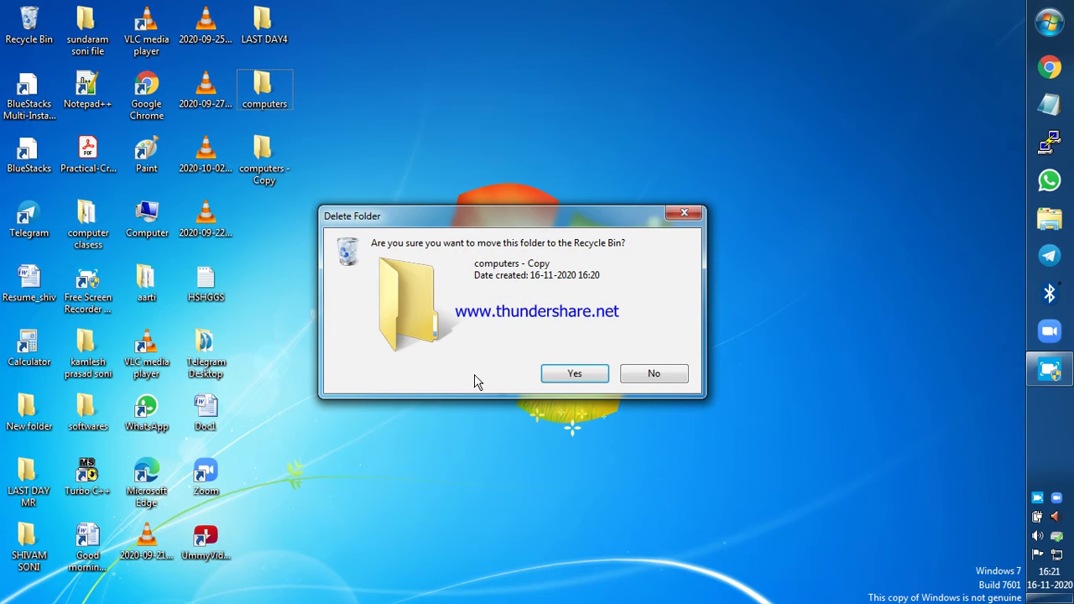
pyautogui.click(585, 379)
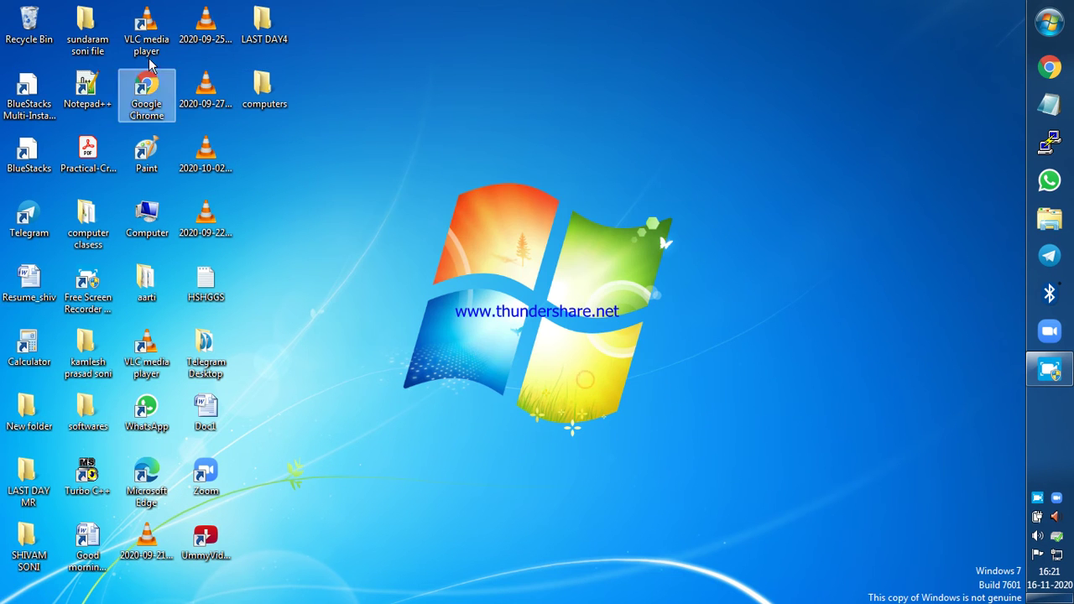
# - Open the Recycle Bin and permanently delete the "computers - Copy" folder
pyautogui.rightClick(13, 32)
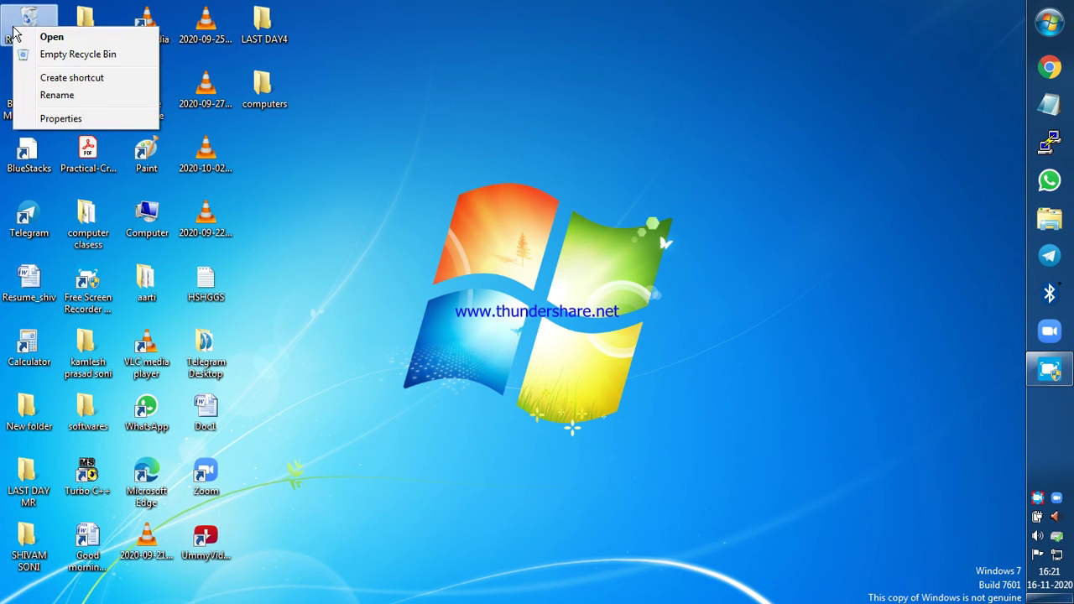
pyautogui.click(44, 40)
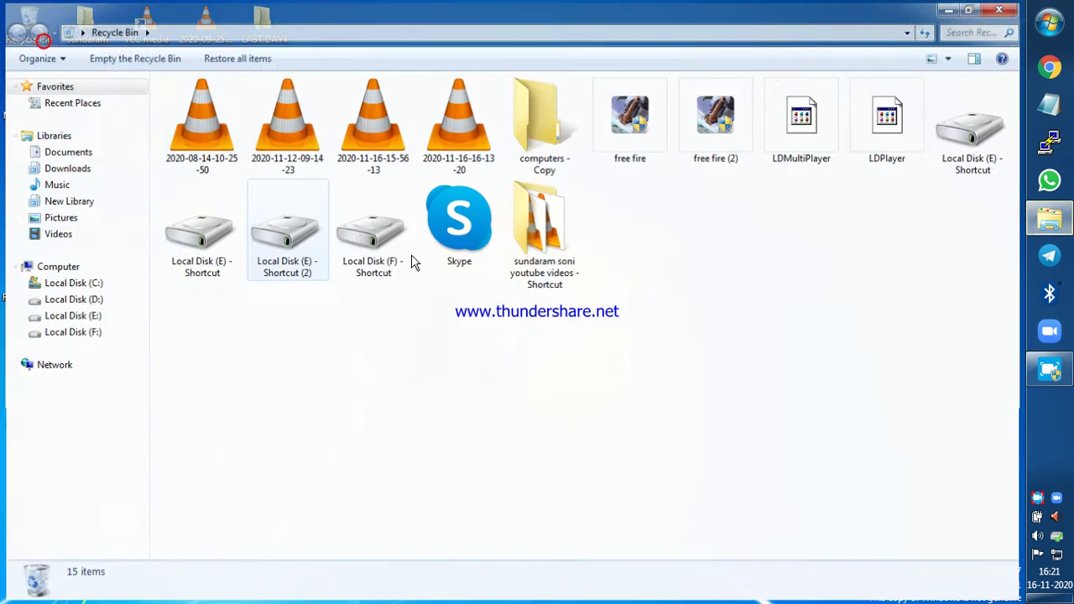
pyautogui.click(561, 130)
pyautogui.rightClick(561, 130)
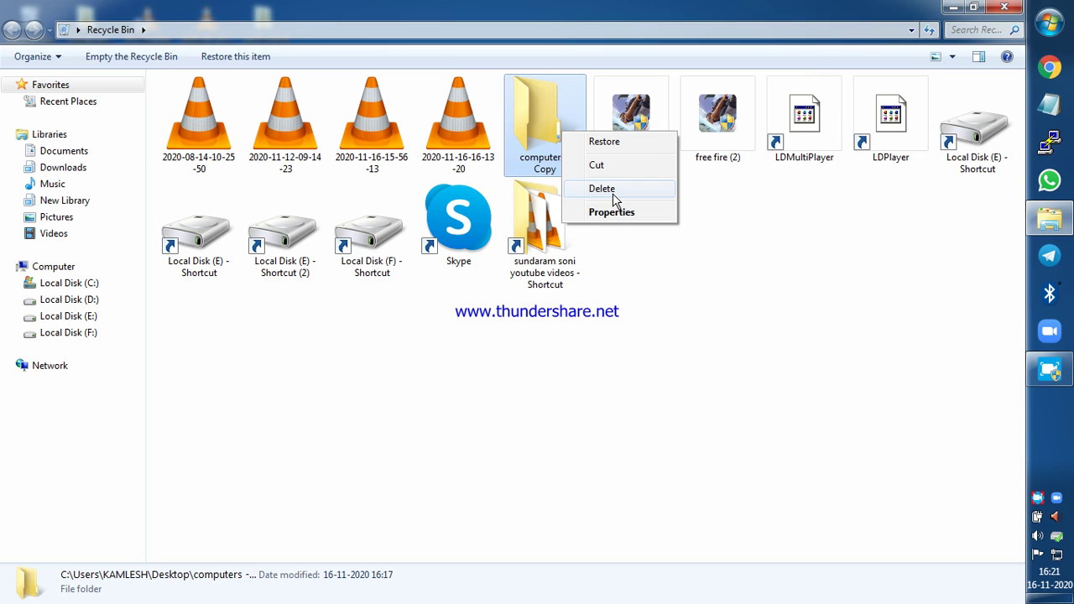
pyautogui.click(613, 196)
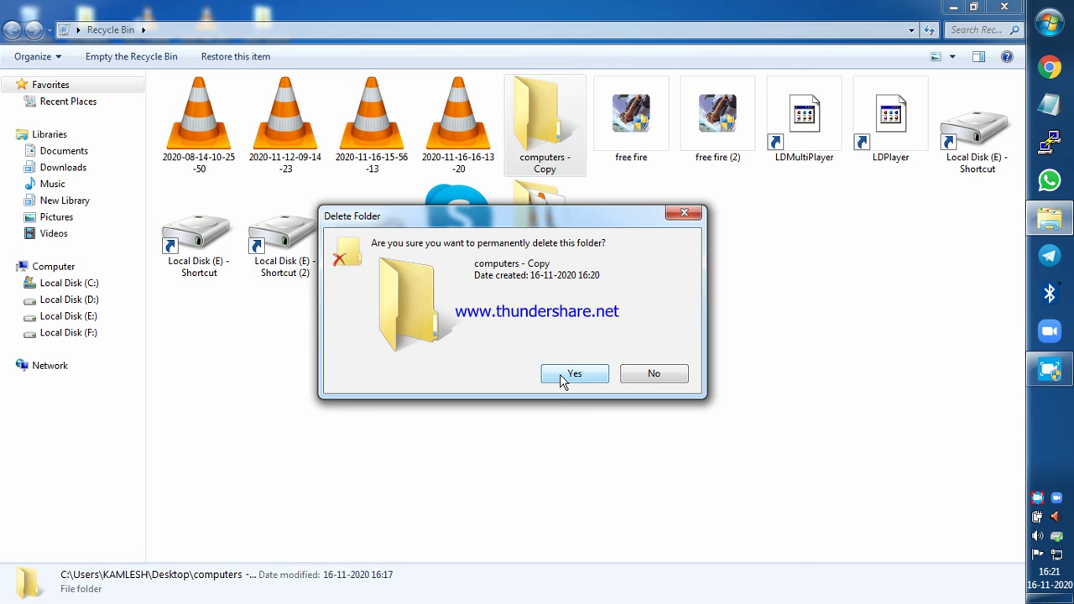
pyautogui.click(566, 376)
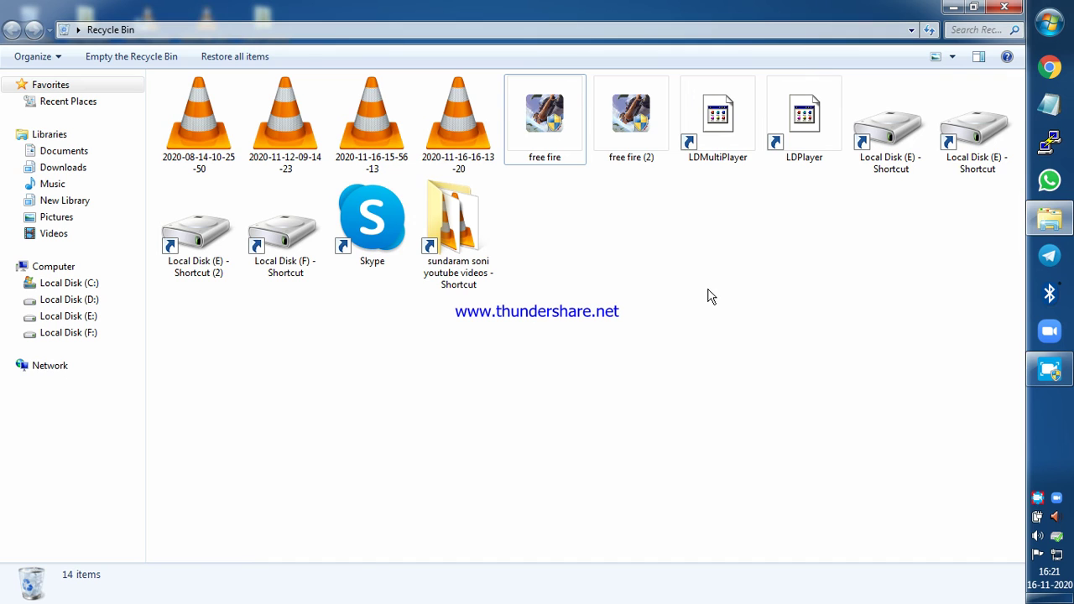
# - View the actions available for the "free fire (2)" application in the Recycle Bin, and close the window without applying any
pyautogui.moveTo(707, 290); pyautogui.dragTo(622, 119)
pyautogui.click(622, 119)
pyautogui.rightClick(623, 119)
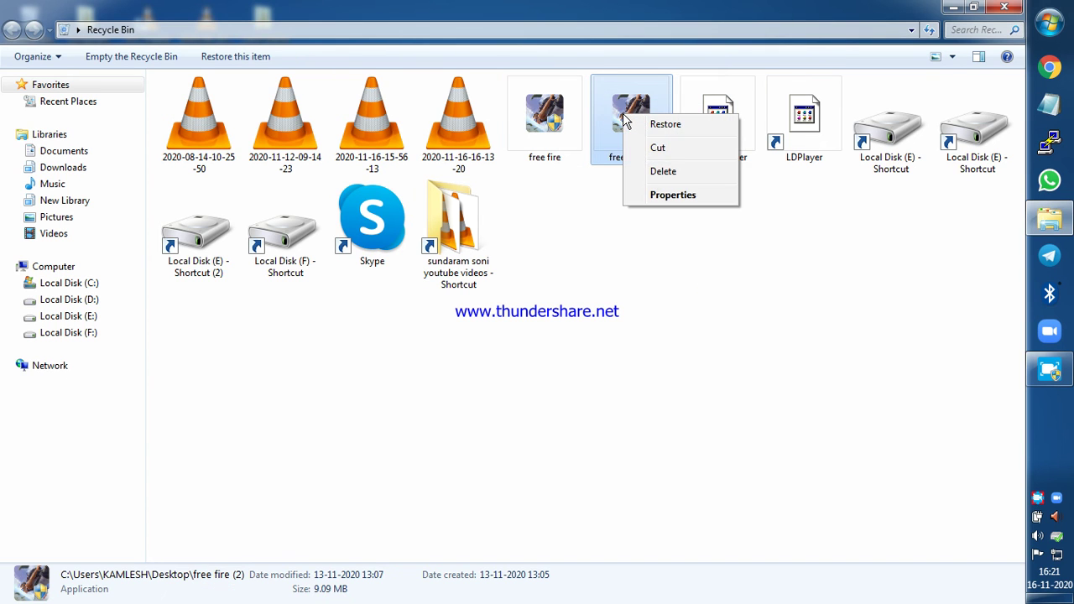
pyautogui.click(576, 235)
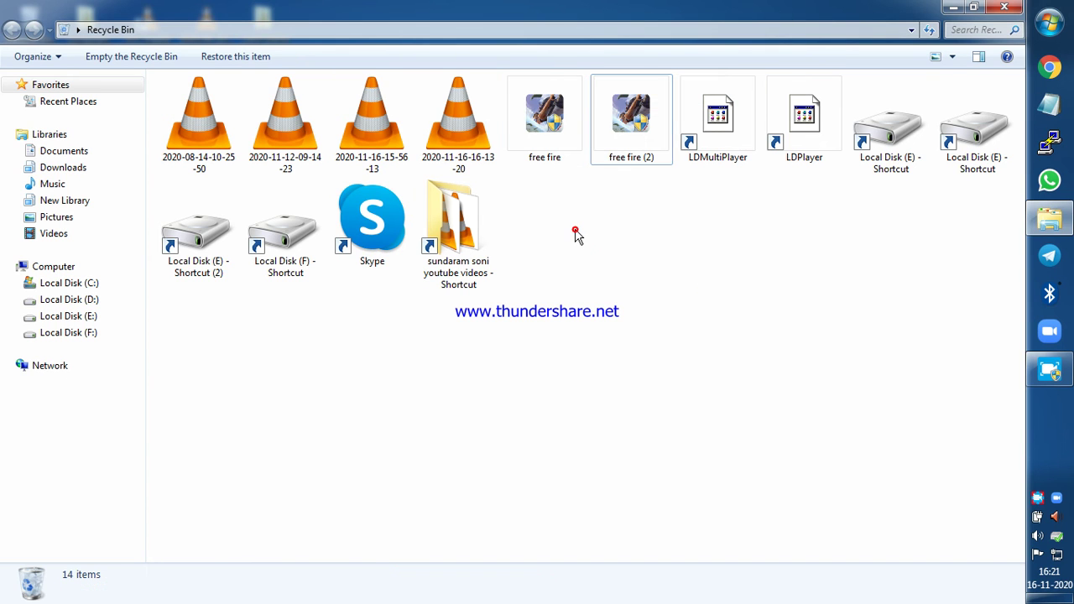
pyautogui.click(1004, 7)
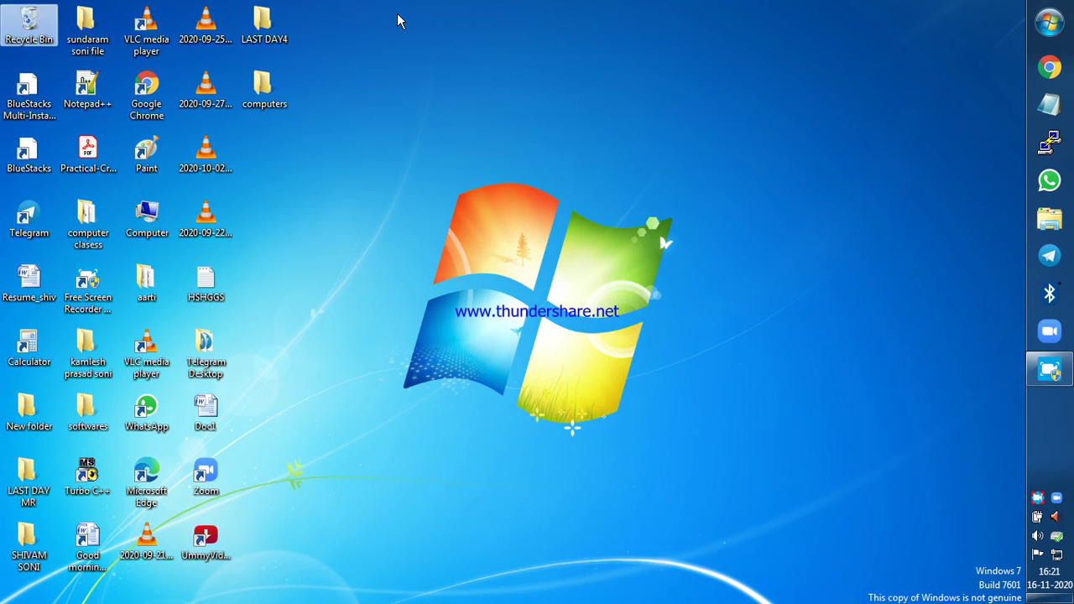
# - Refresh the desktop, and open the Recycle Bin to look over its remaining items before closing the window
pyautogui.rightClick(428, 84)
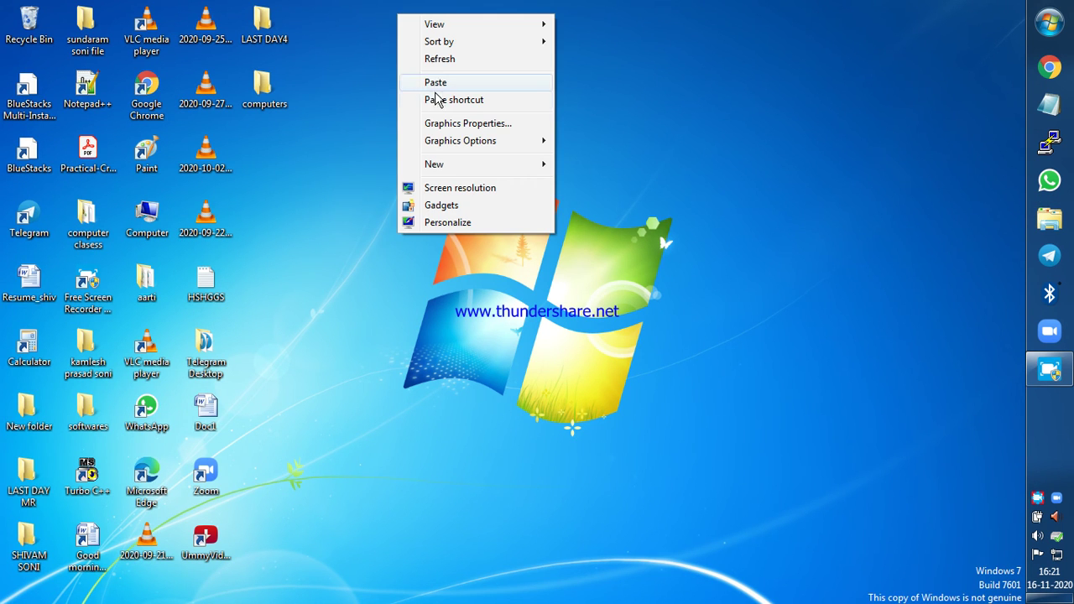
pyautogui.click(441, 60)
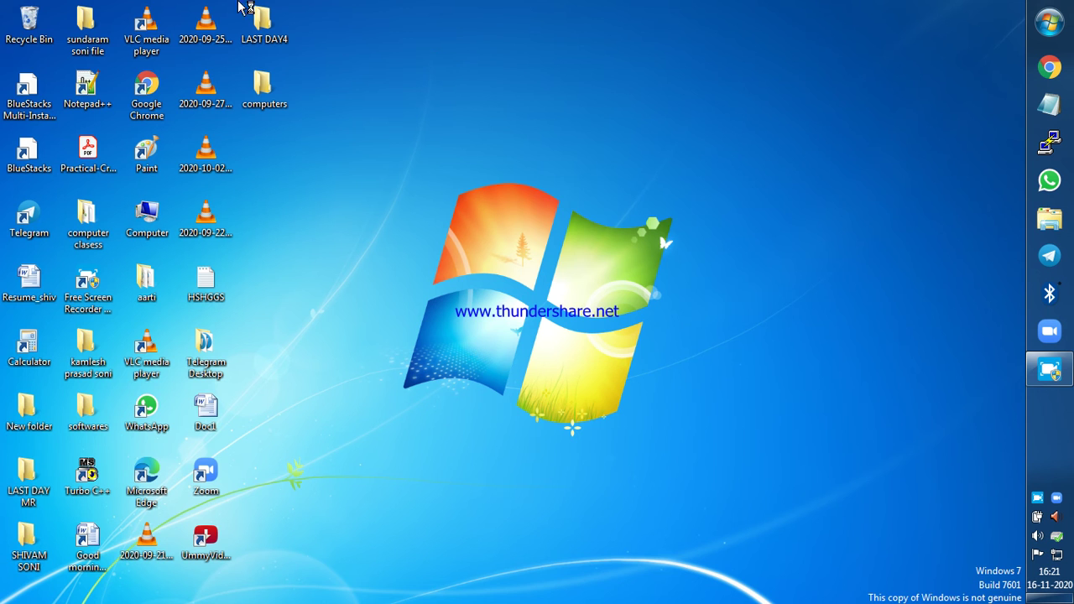
pyautogui.rightClick(3, 21)
pyautogui.click(38, 28)
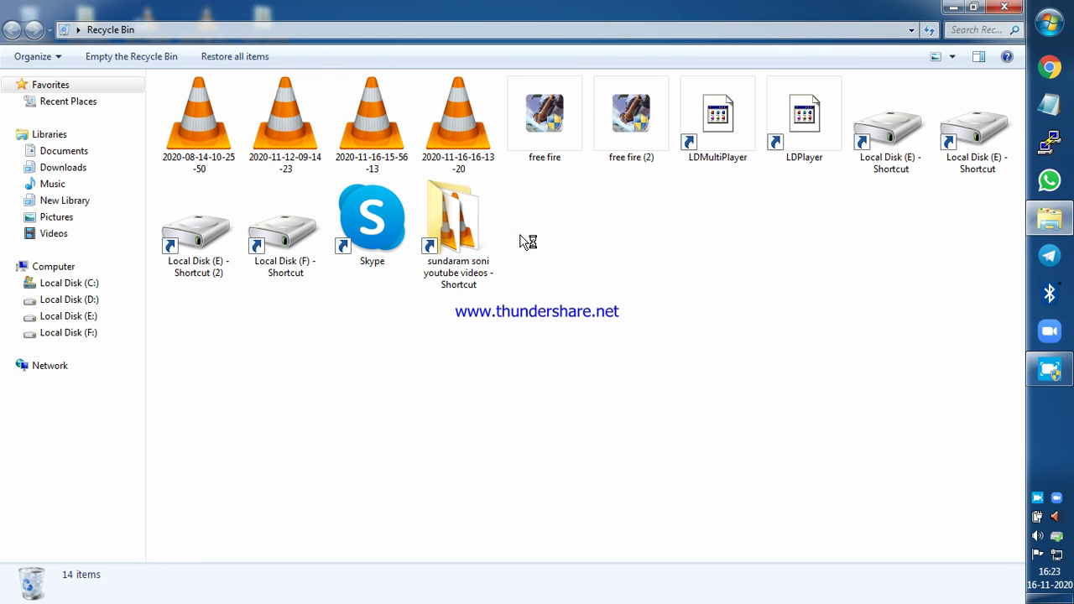
pyautogui.click(520, 237)
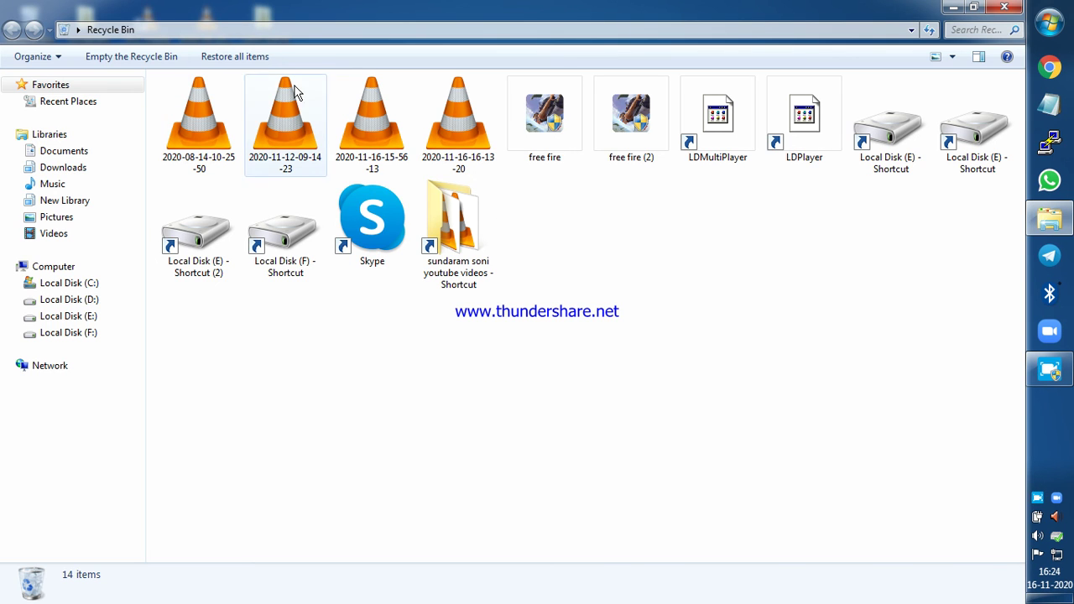
pyautogui.moveTo(928, 74); pyautogui.dragTo(877, 210)
pyautogui.click(877, 206)
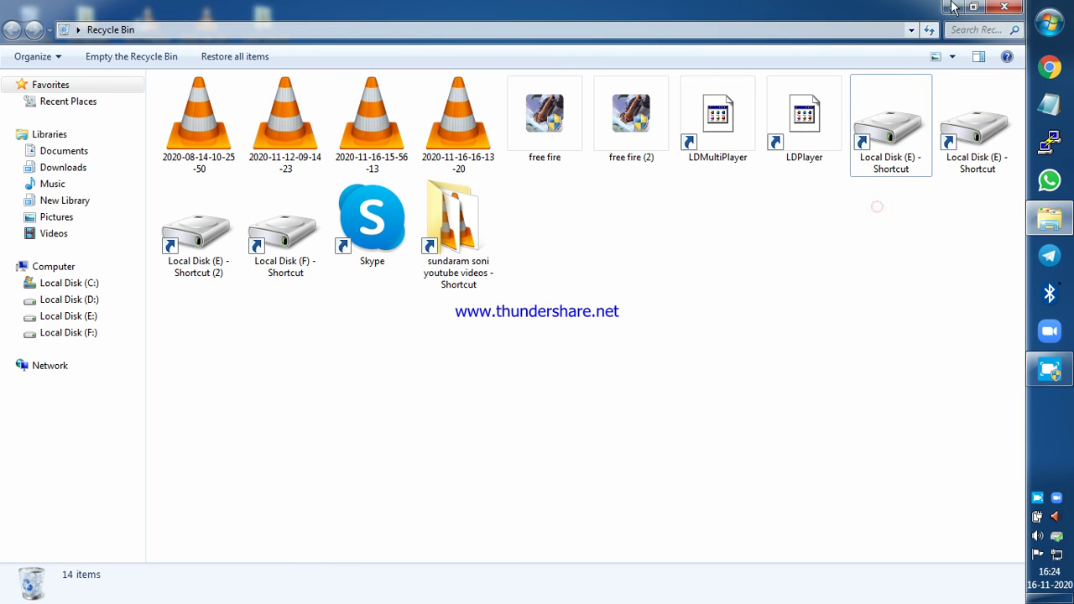
pyautogui.click(1016, 10)
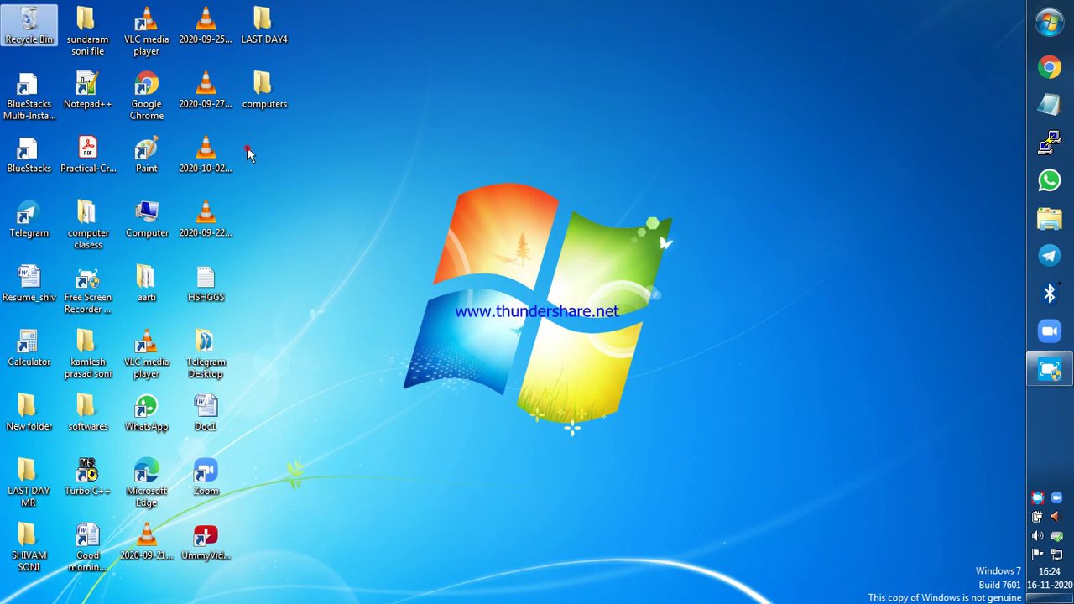
# - Copy the "computers" folder and paste a duplicate of it onto the desktop
pyautogui.doubleClick(260, 106)
pyautogui.rightClick(260, 106)
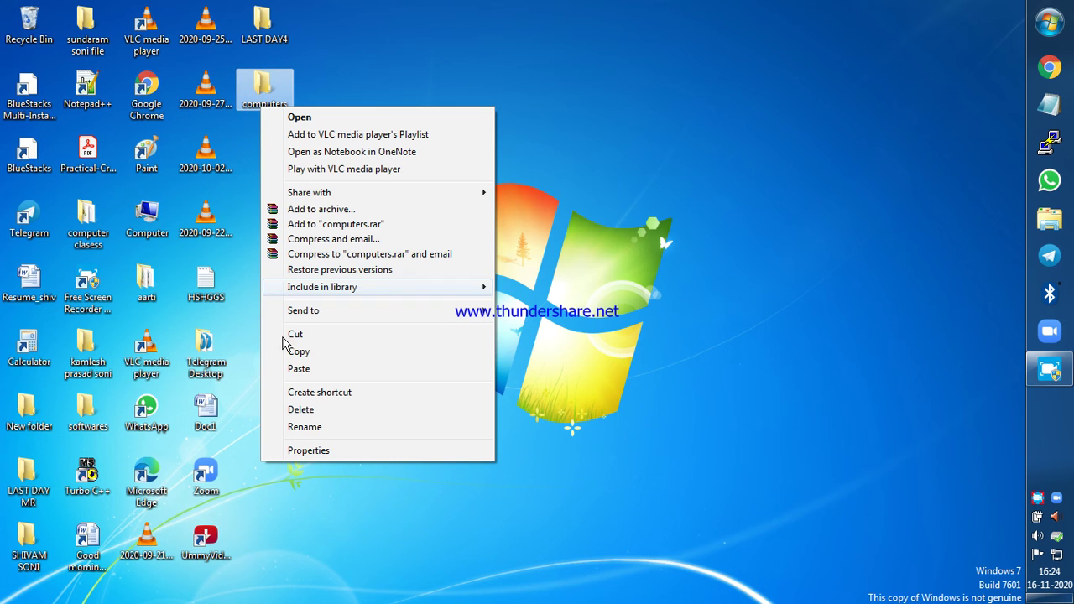
pyautogui.click(299, 354)
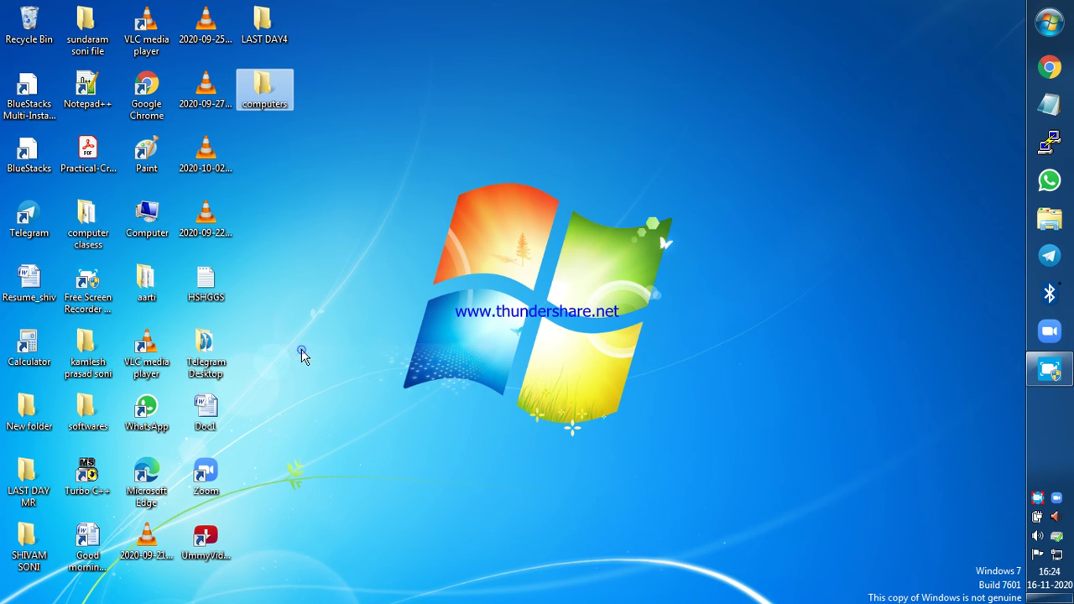
pyautogui.click(272, 136)
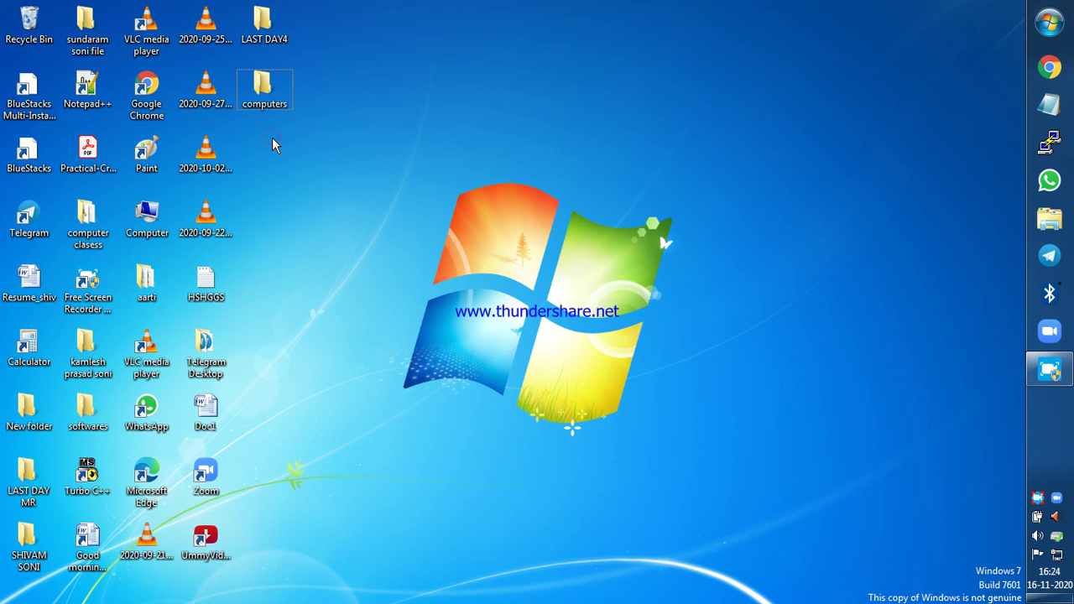
pyautogui.hotkey('ctrl', 'v')
pyautogui.click(386, 187)
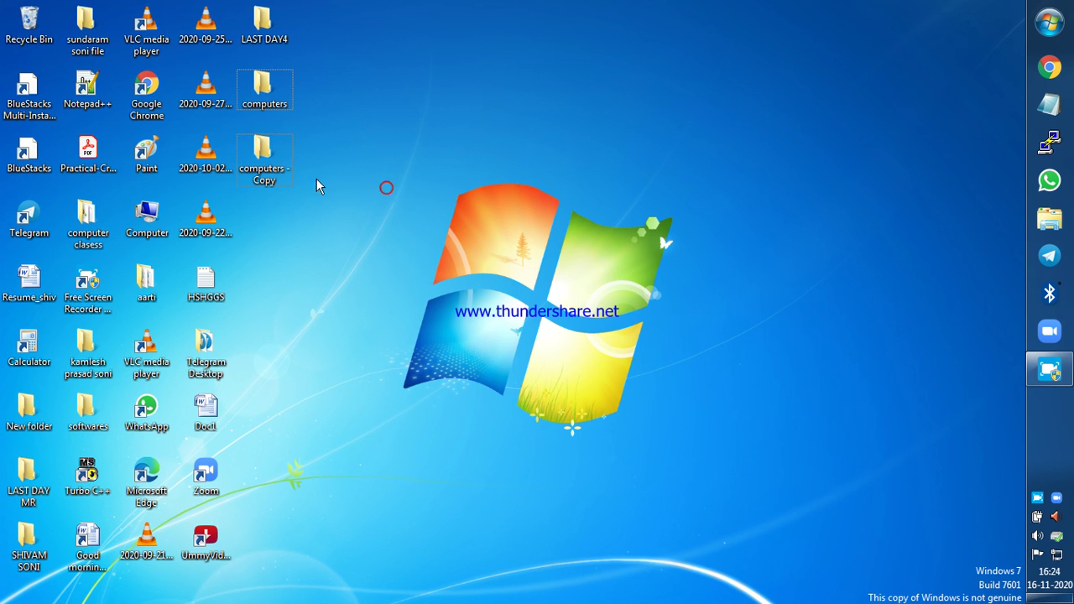
# - Permanently delete the "computers - Copy" folder directly from the desktop, bypassing the Recycle Bin
pyautogui.click(267, 151)
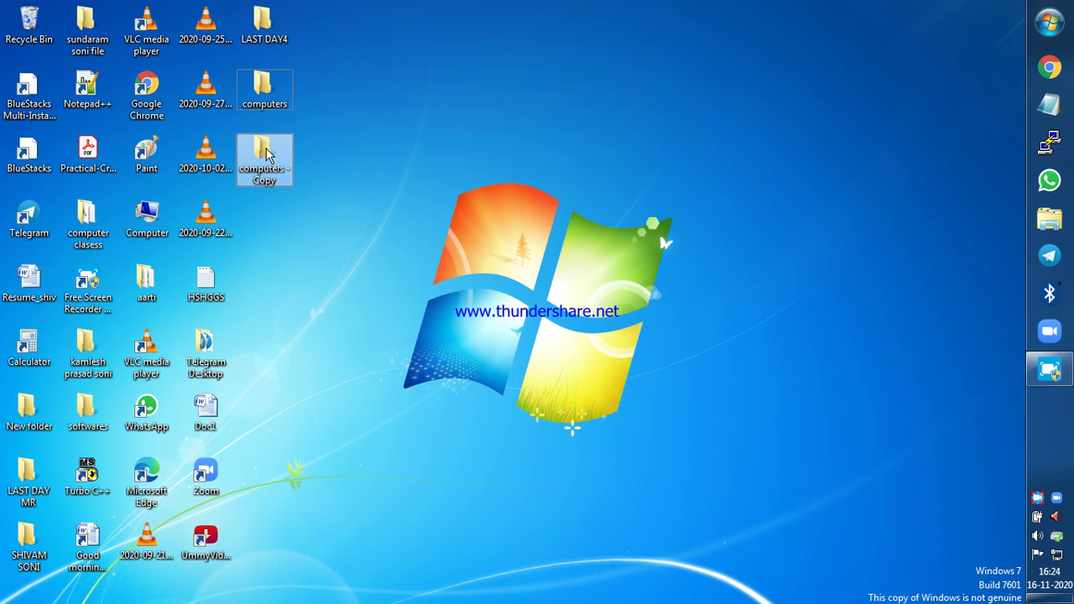
pyautogui.hotkey('shift', 'Delete')
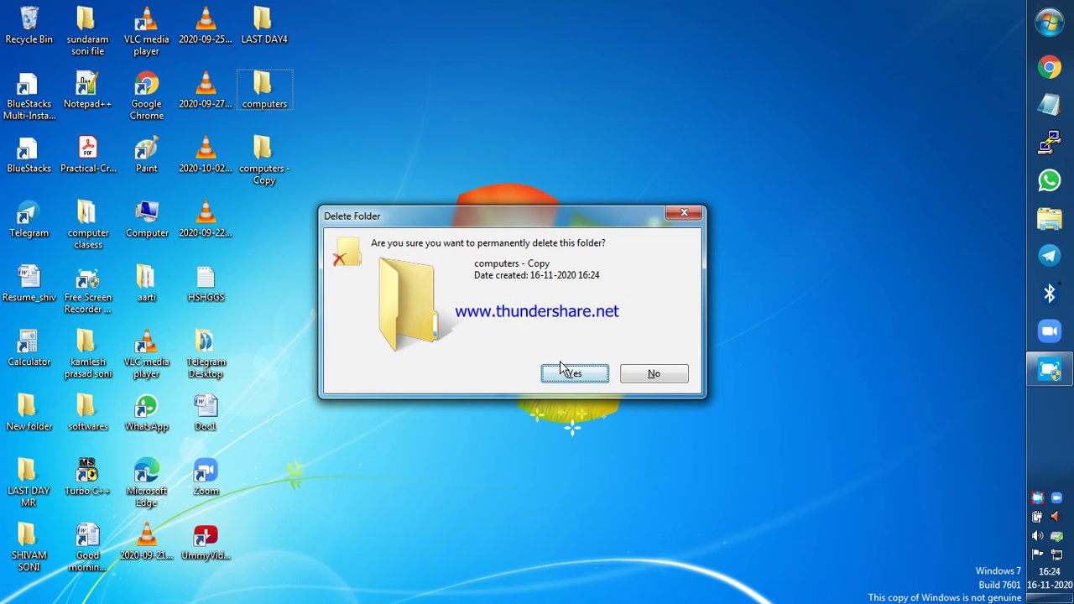
pyautogui.click(563, 375)
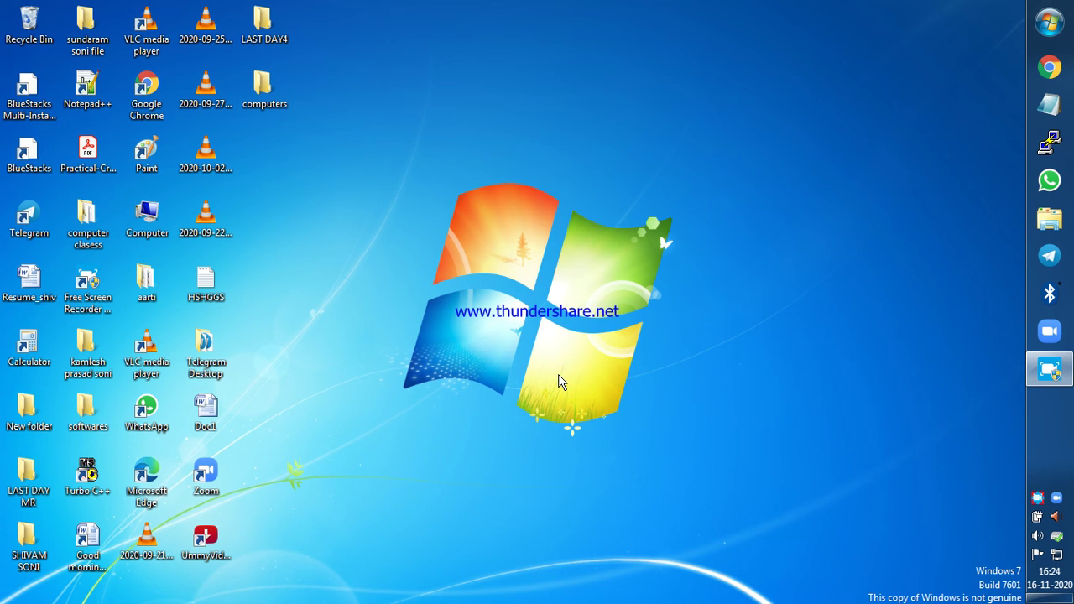